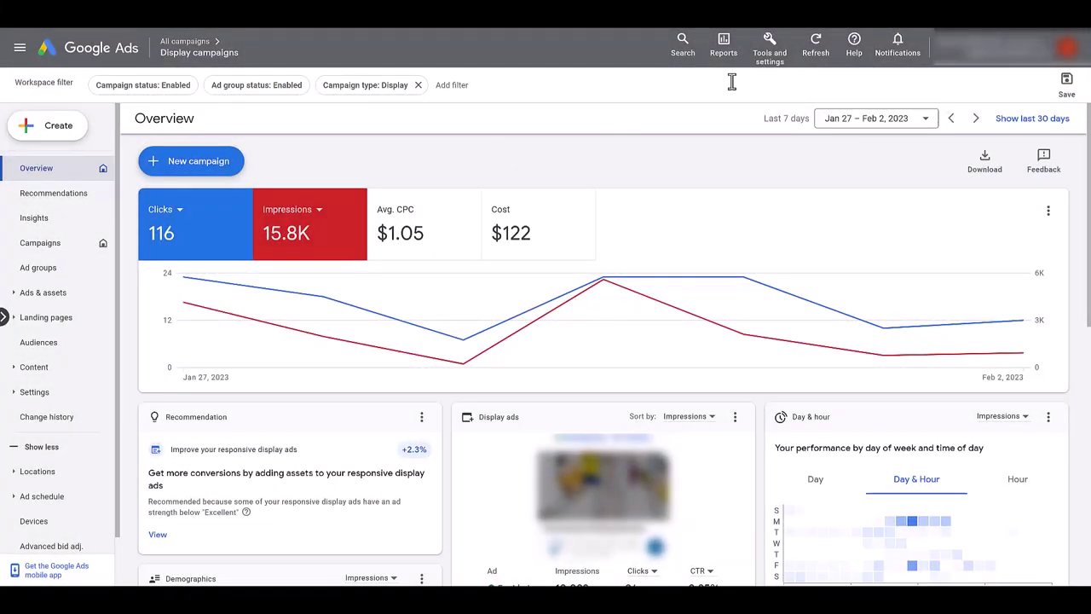
Open the billing summary, which shows the $323.34 last payment and $307.70 current balance.
left_click(771, 68)
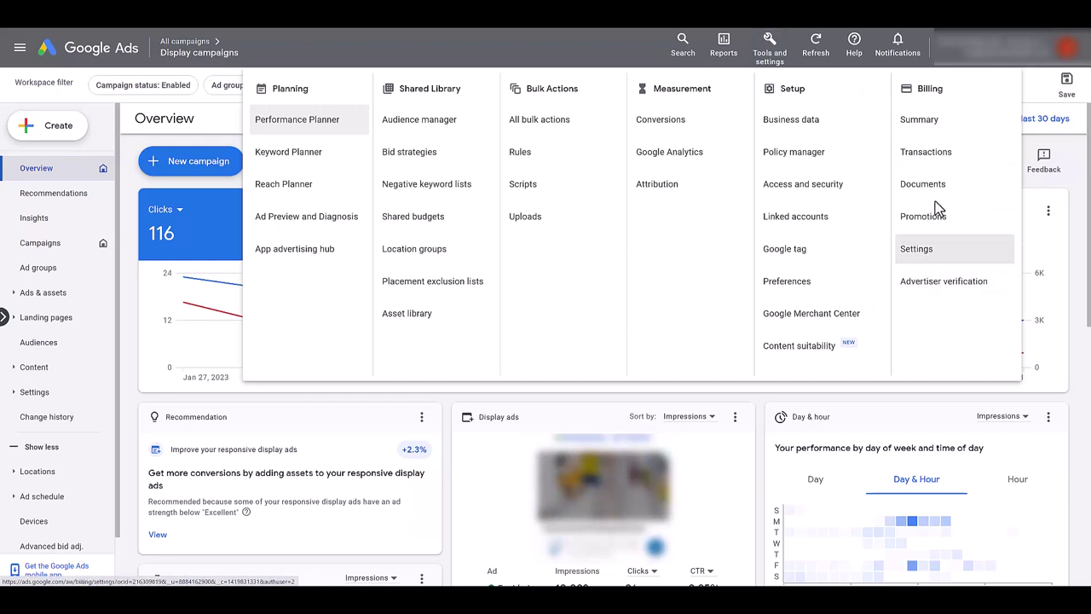
left_click(921, 119)
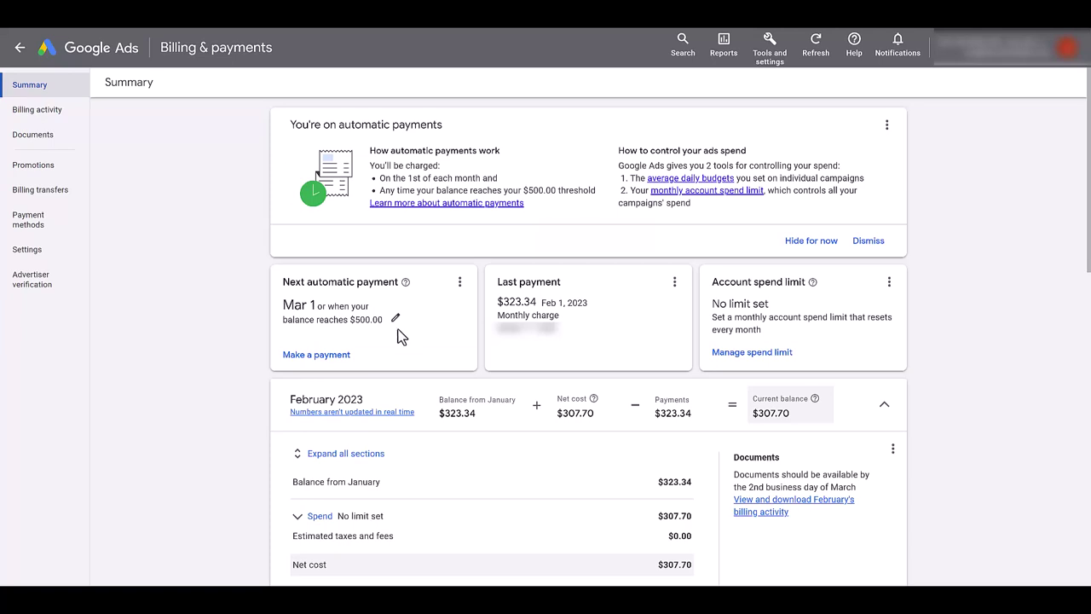
Open the manual payment form with the $307.70 outstanding balance as the amount.
left_click(317, 355)
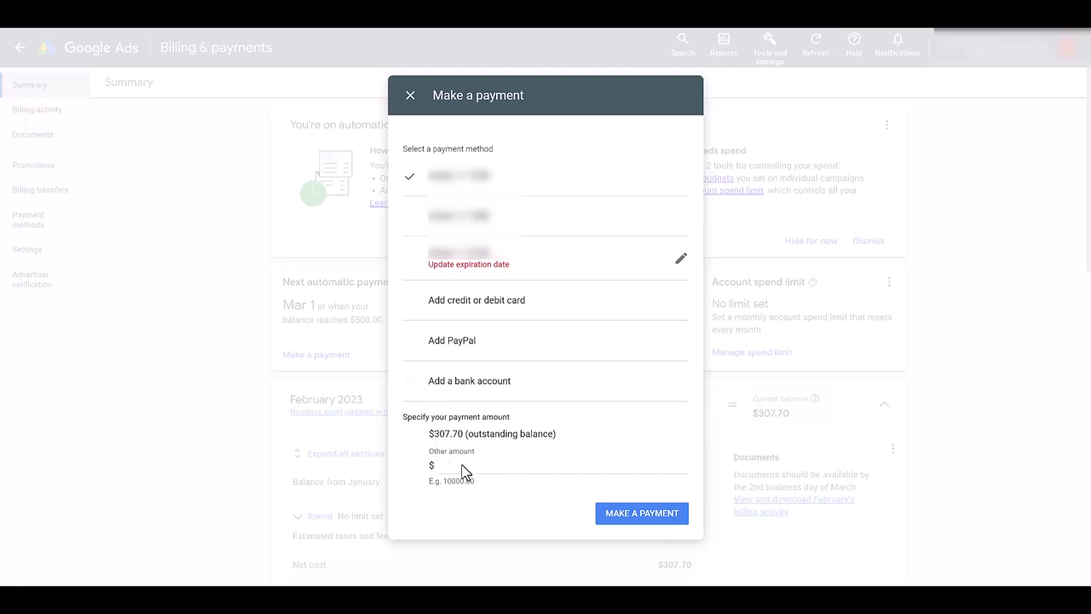
Dismiss the payment form without paying, returning to the Billing & payments summary.
left_click(411, 95)
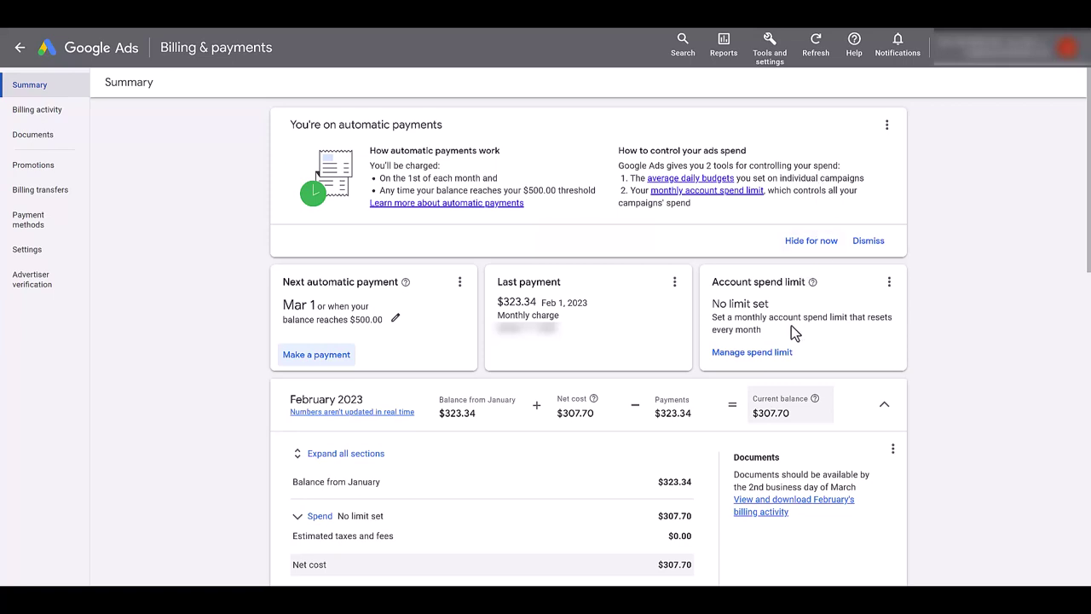
Switch the account spend limit on and enter a $7000.00 monthly limit, unsaved.
left_click(766, 361)
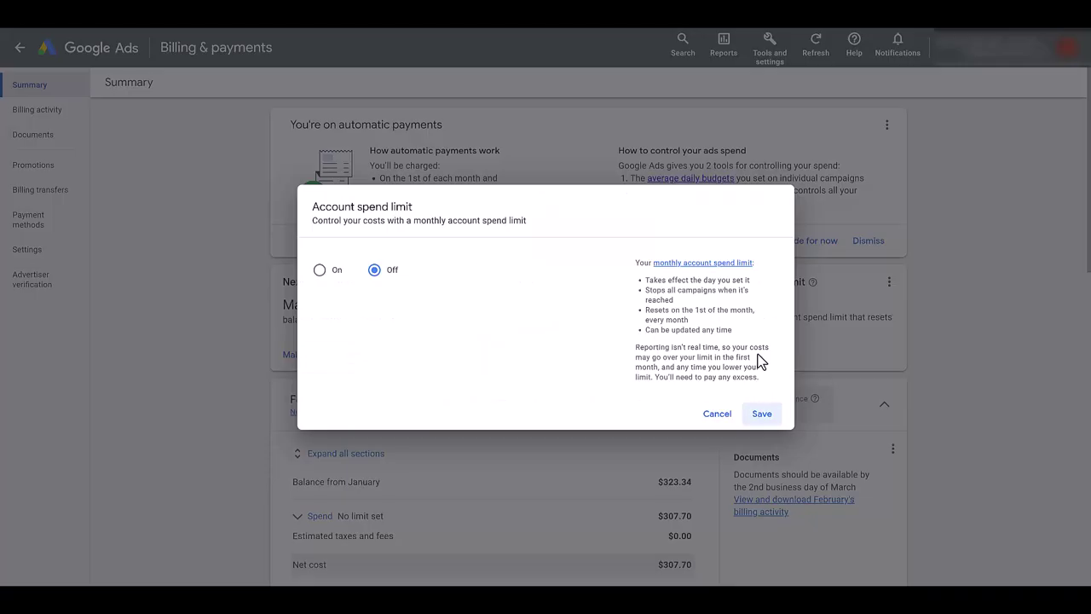
left_click(321, 271)
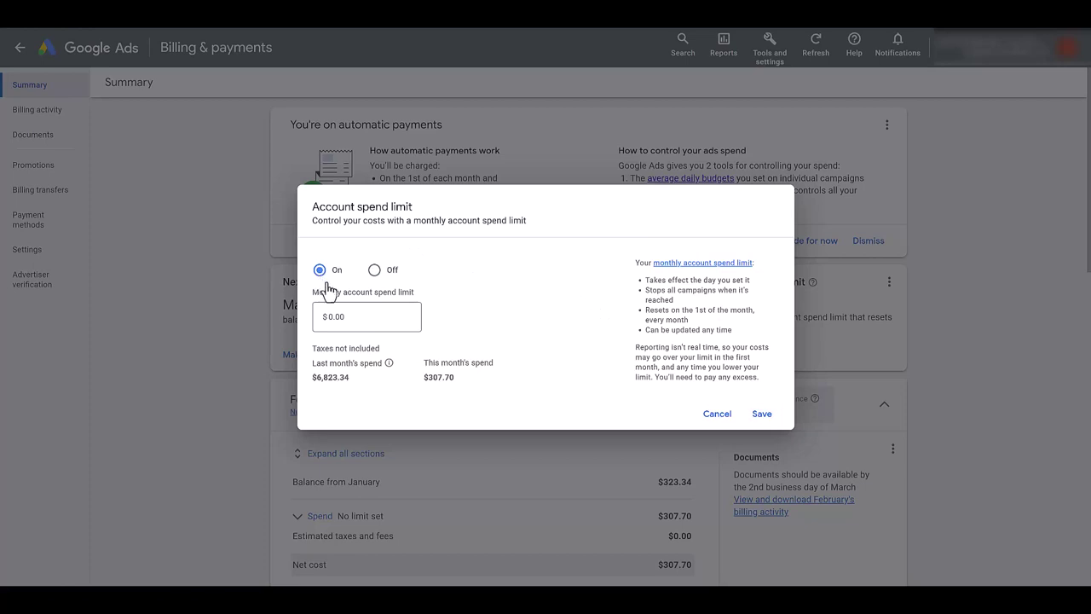
left_click(358, 319)
type("7000.00")
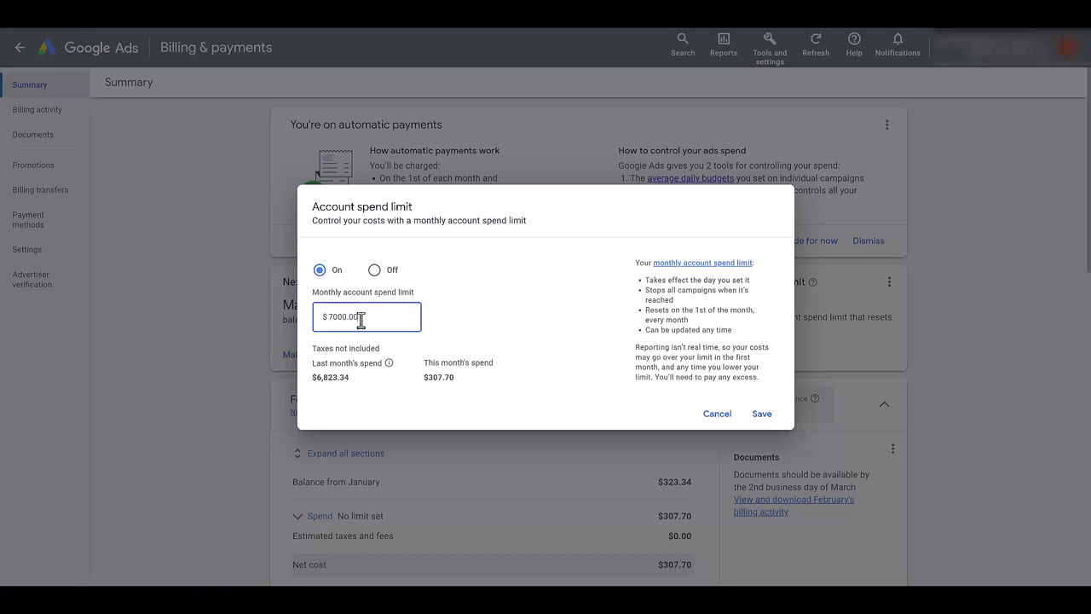
left_click(452, 322)
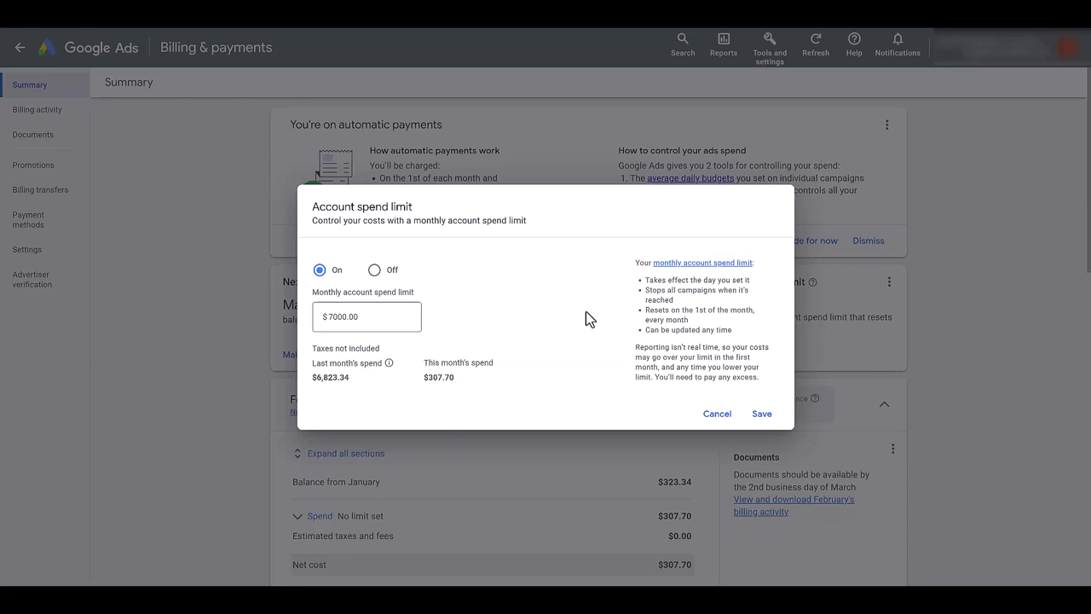
Discard the spend limit change and scroll to the Previous activity section.
left_click(713, 417)
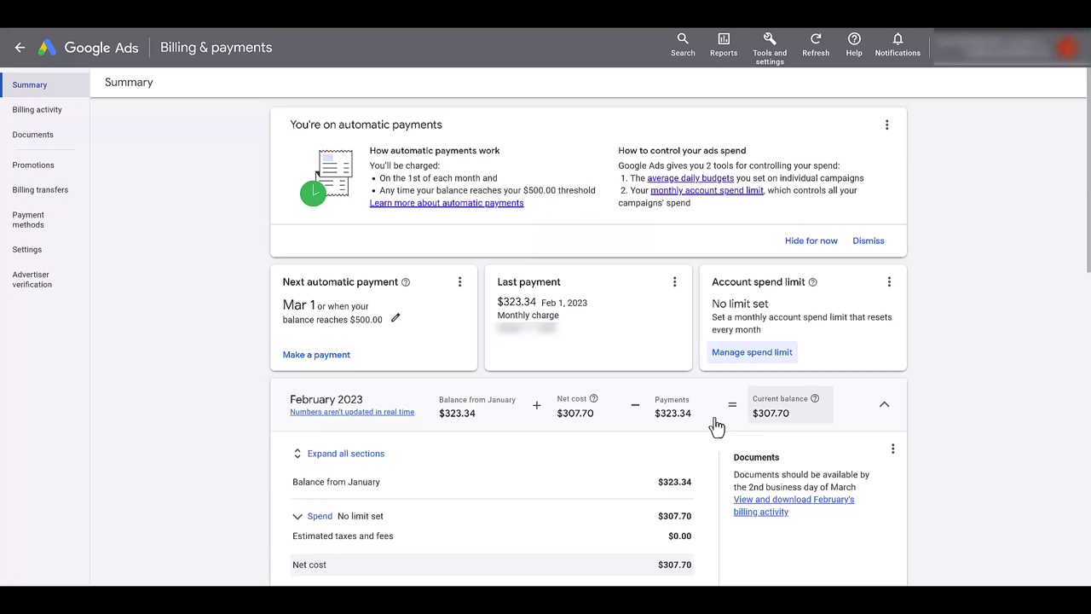
scroll(716, 424, "down", 5)
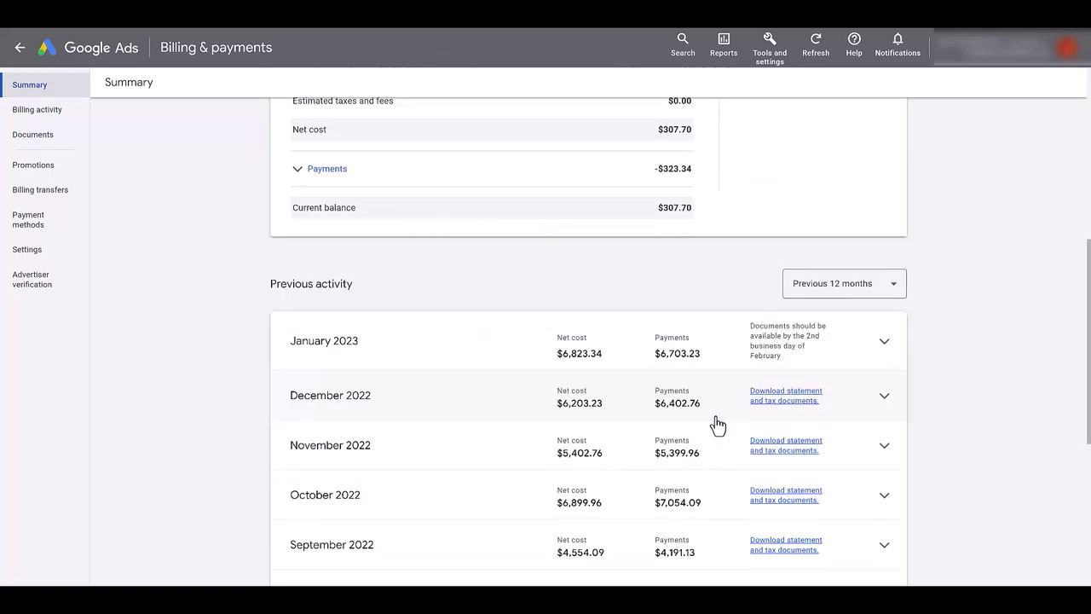
scroll(716, 424, "up", 4)
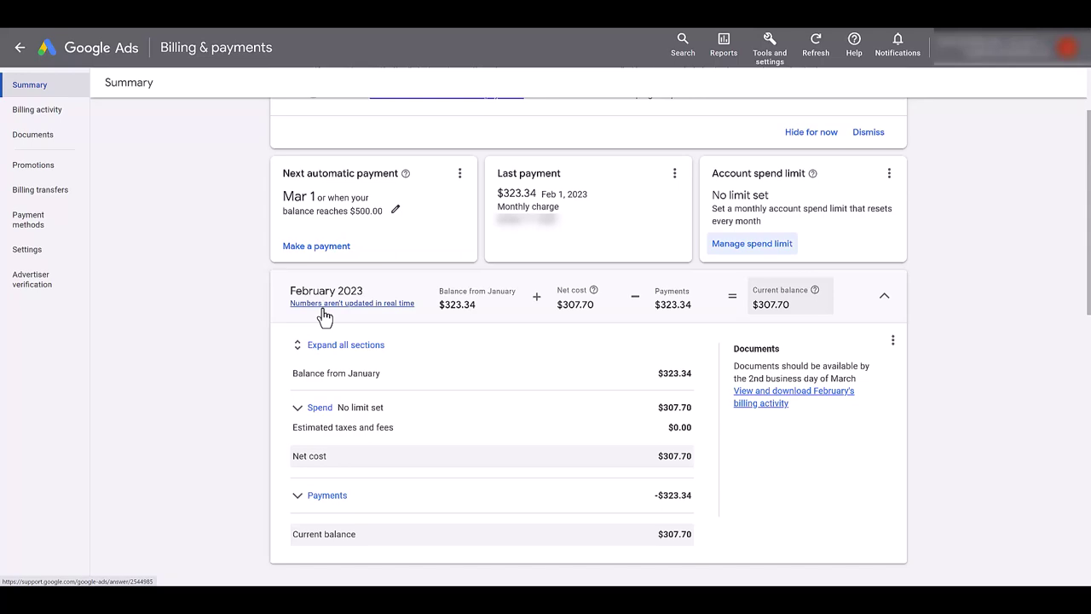
scroll(324, 315, "down", 6)
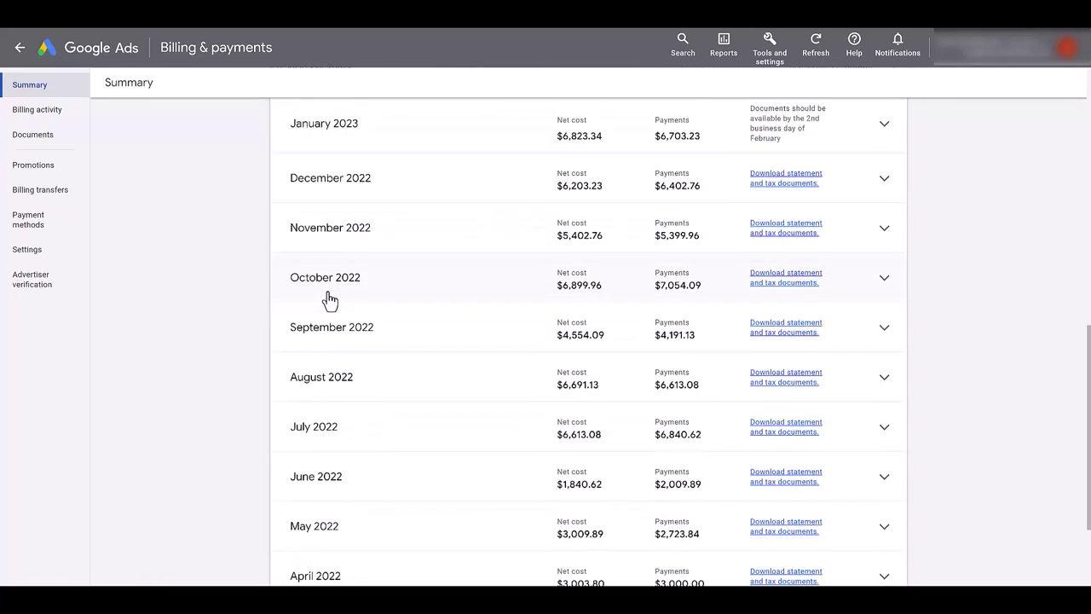
scroll(256, 297, "up", 1)
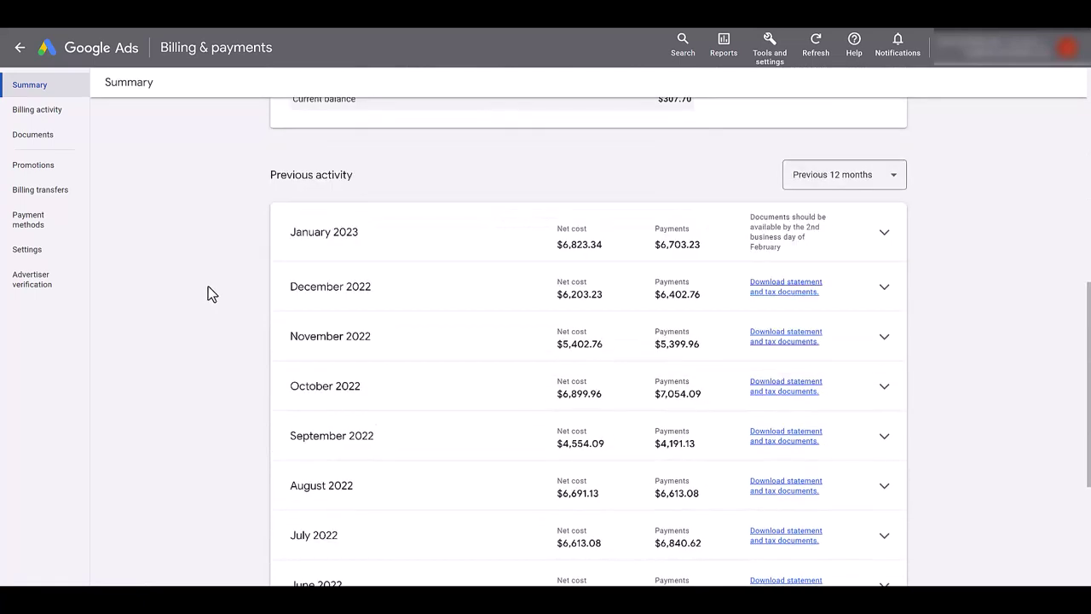
Check the available billing years, then expand December 2022's cost breakdown.
left_click(810, 189)
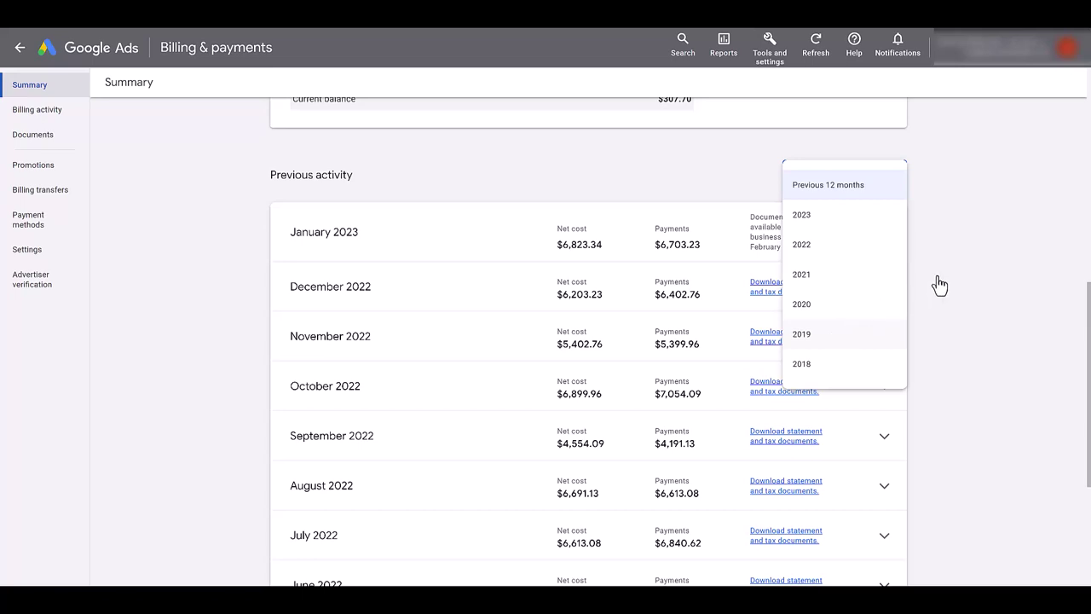
scroll(947, 275, "down", 1)
left_click(884, 266)
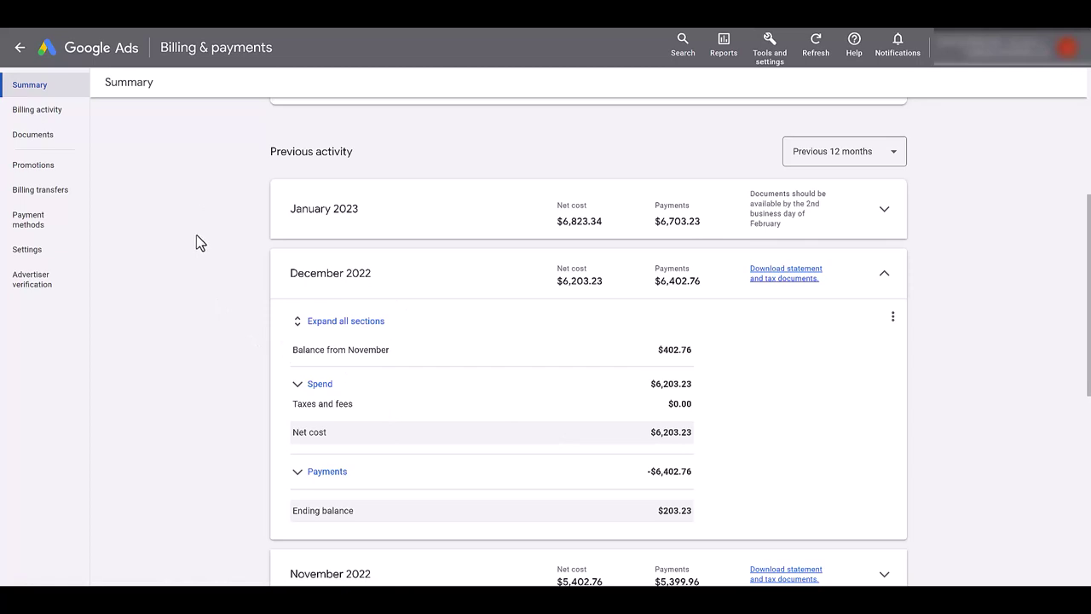
Expand December 2022's per-campaign costs, the -$32.69 invalid-clicks adjustment, and its payments list.
left_click(329, 384)
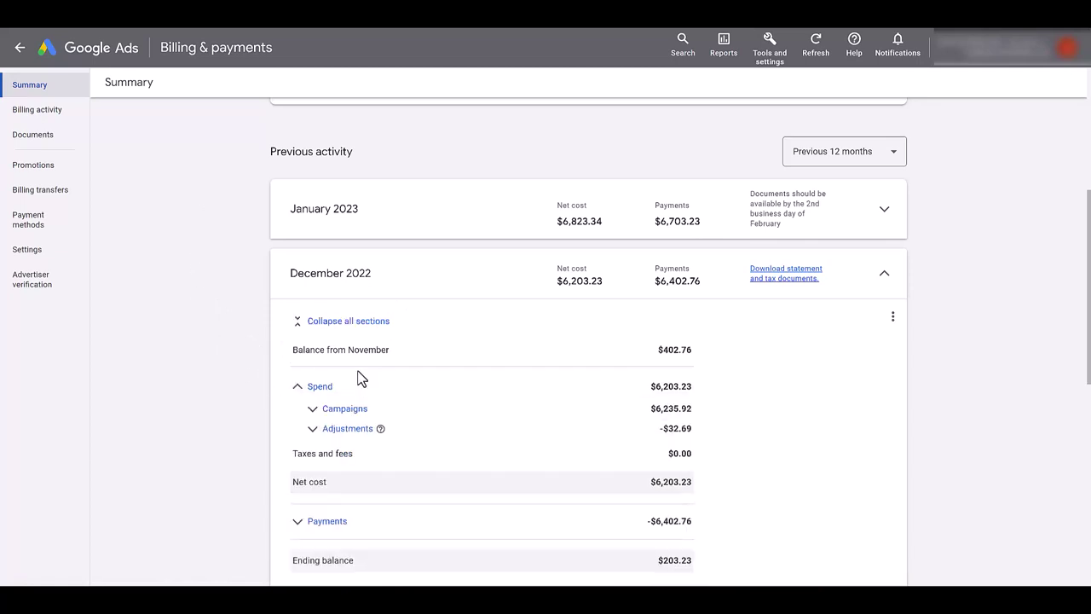
left_click(314, 414)
scroll(313, 416, "down", 3)
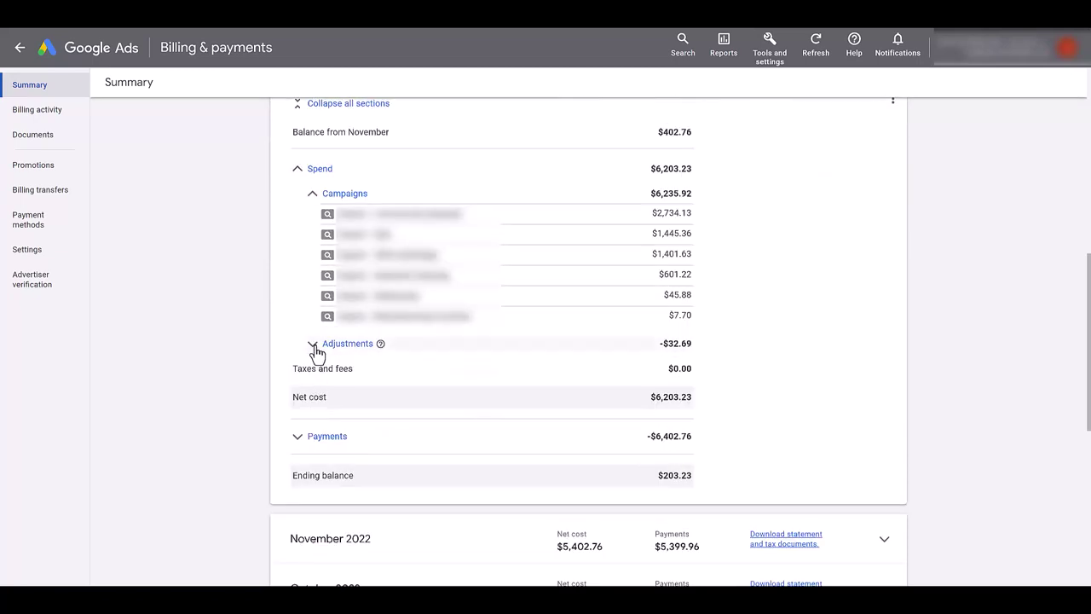
left_click(315, 350)
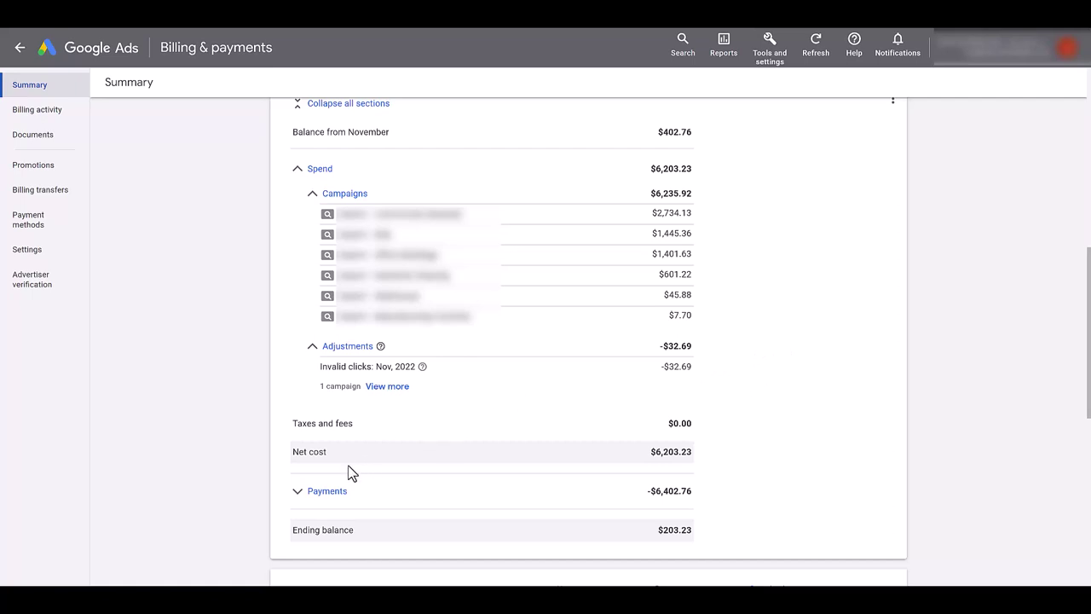
left_click(293, 492)
scroll(292, 485, "down", 2)
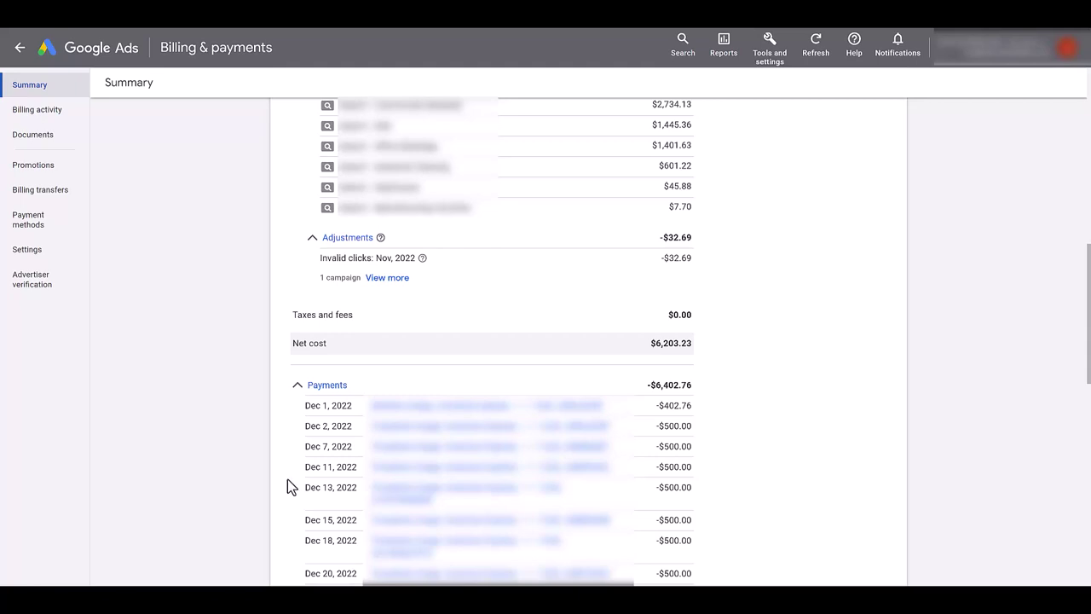
Change the payment threshold from 500.00 to 5000.00 in billing settings and save it.
left_click(46, 261)
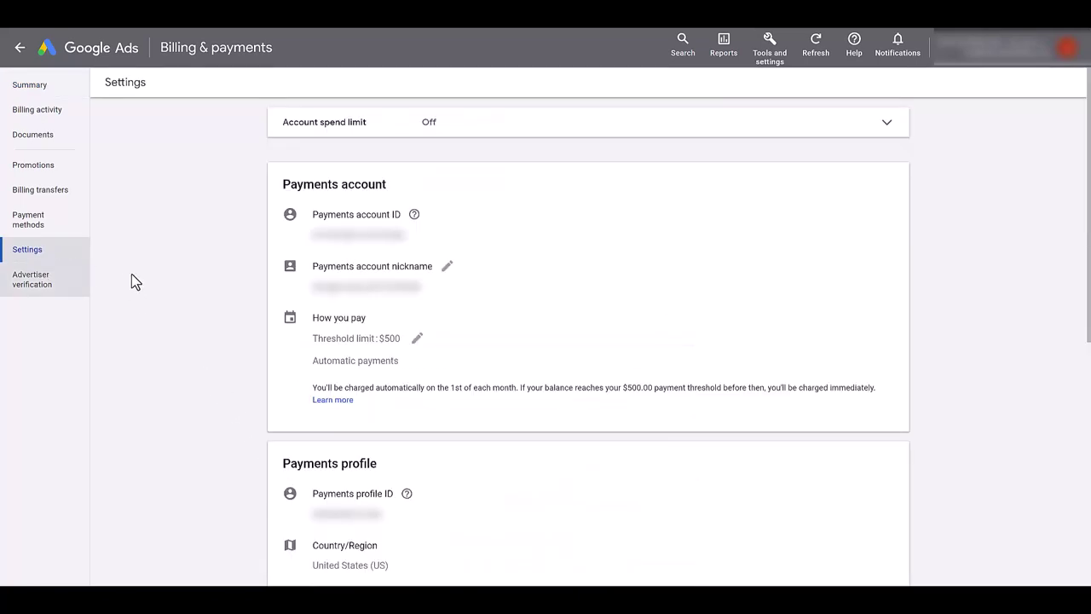
left_click(416, 341)
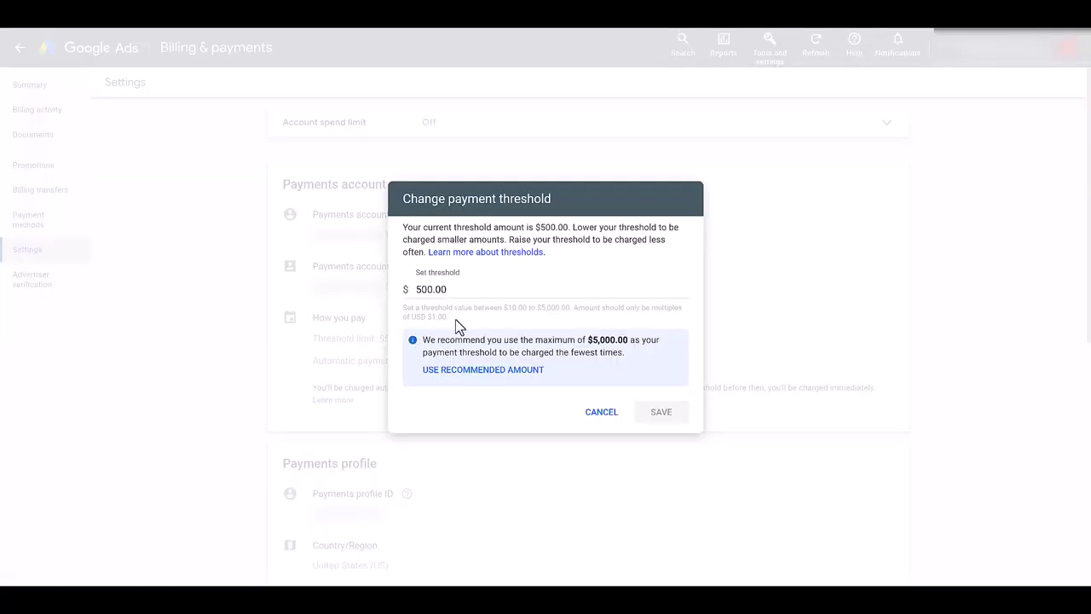
left_click(431, 290)
type("0")
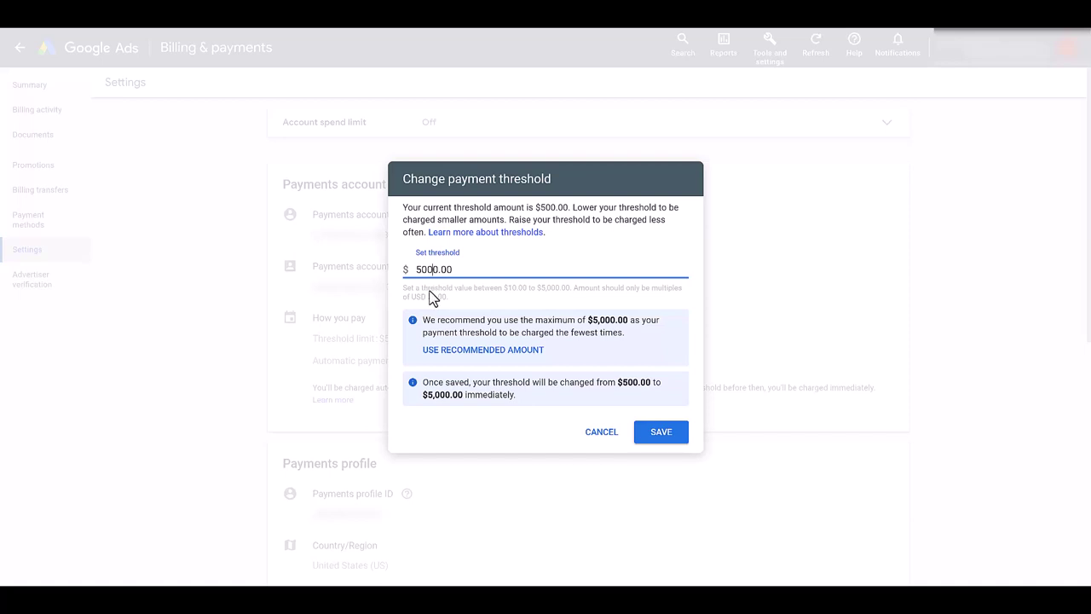
left_click(670, 432)
left_click(662, 349)
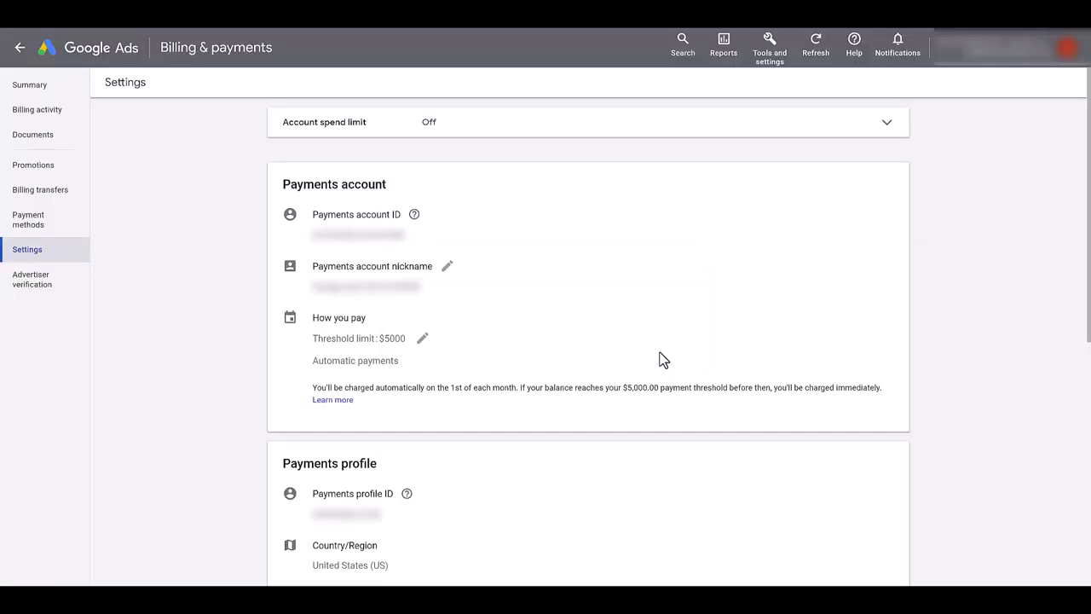
Expand the spend limit options, leaving it Off, then view the payments profile and 2 payments users.
left_click(600, 140)
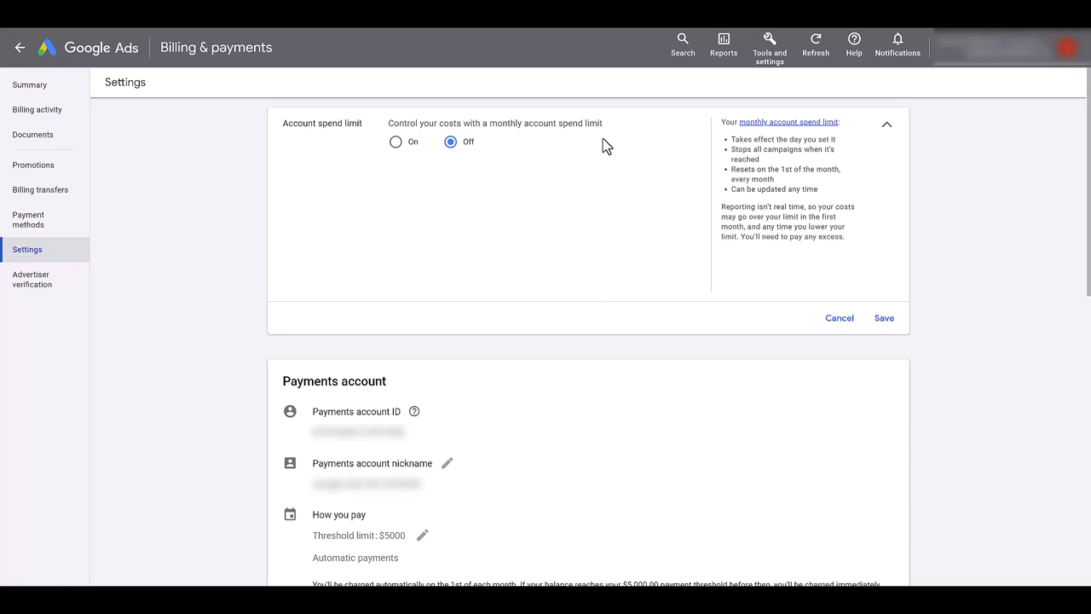
scroll(603, 139, "down", 8)
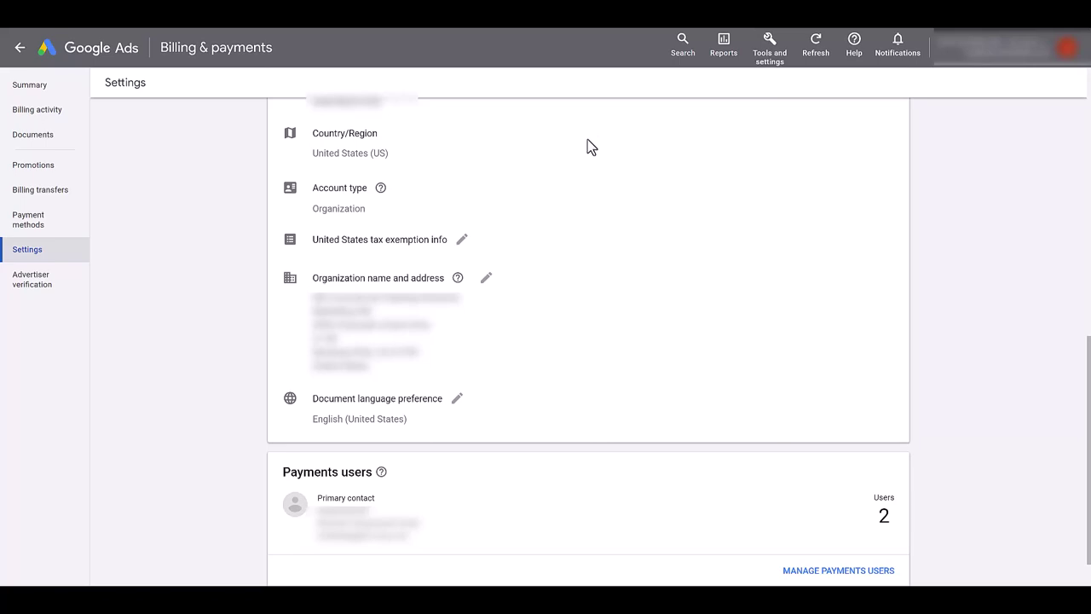
View Billing activity for Dec 2022 – Feb 2023, checking date-range and column options unchanged.
left_click(50, 119)
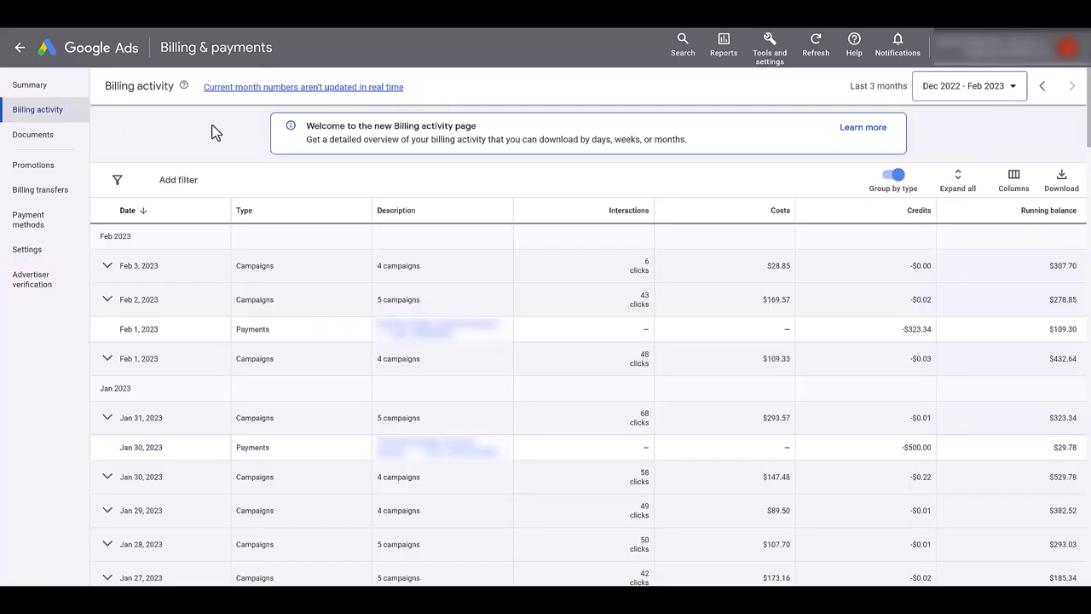
left_click(986, 89)
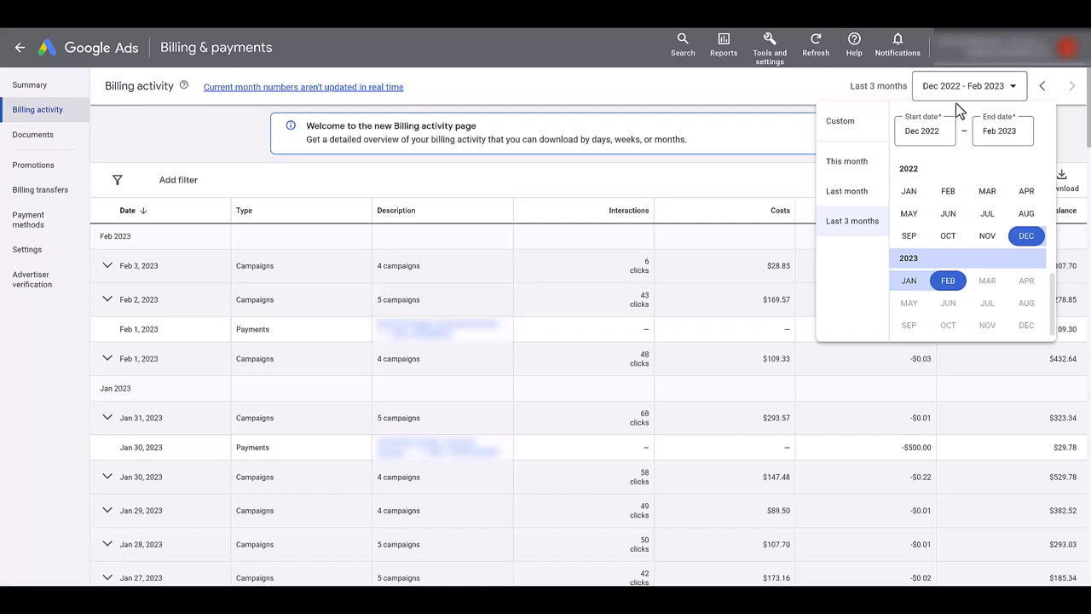
left_click(213, 136)
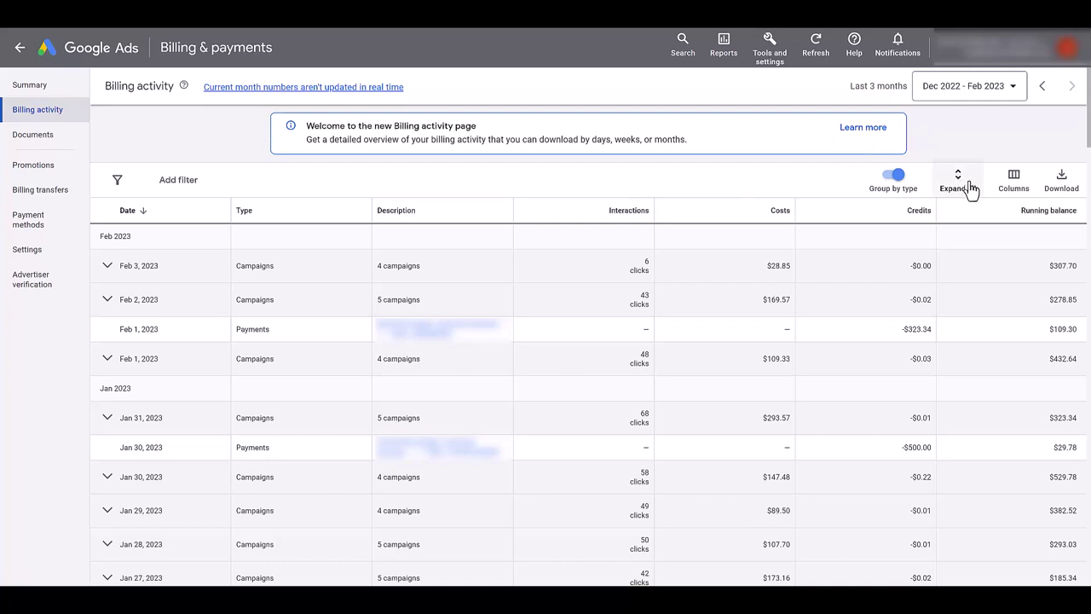
left_click(1014, 196)
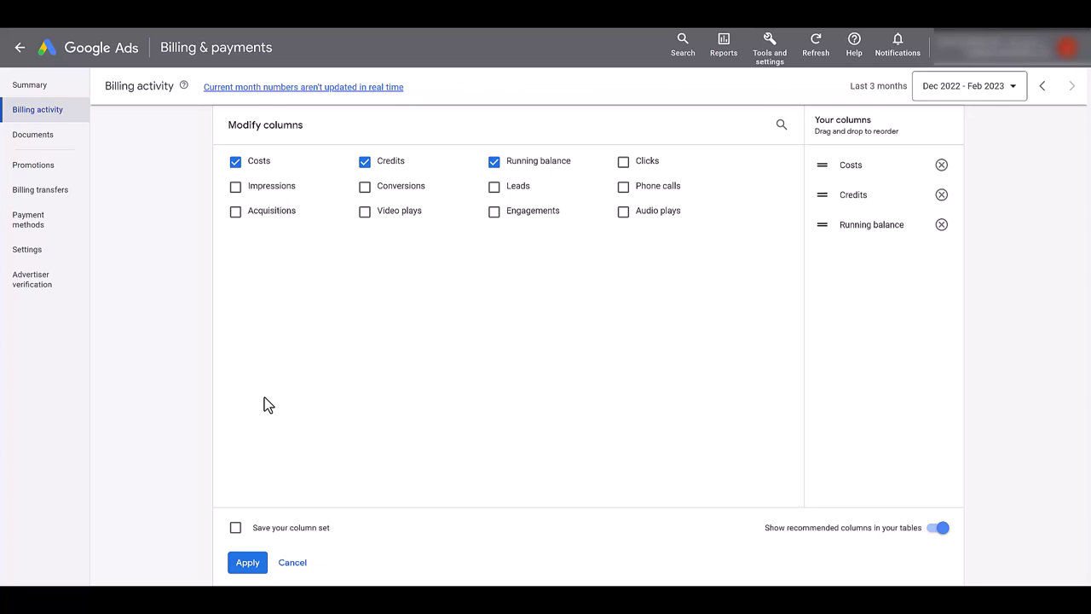
left_click(292, 565)
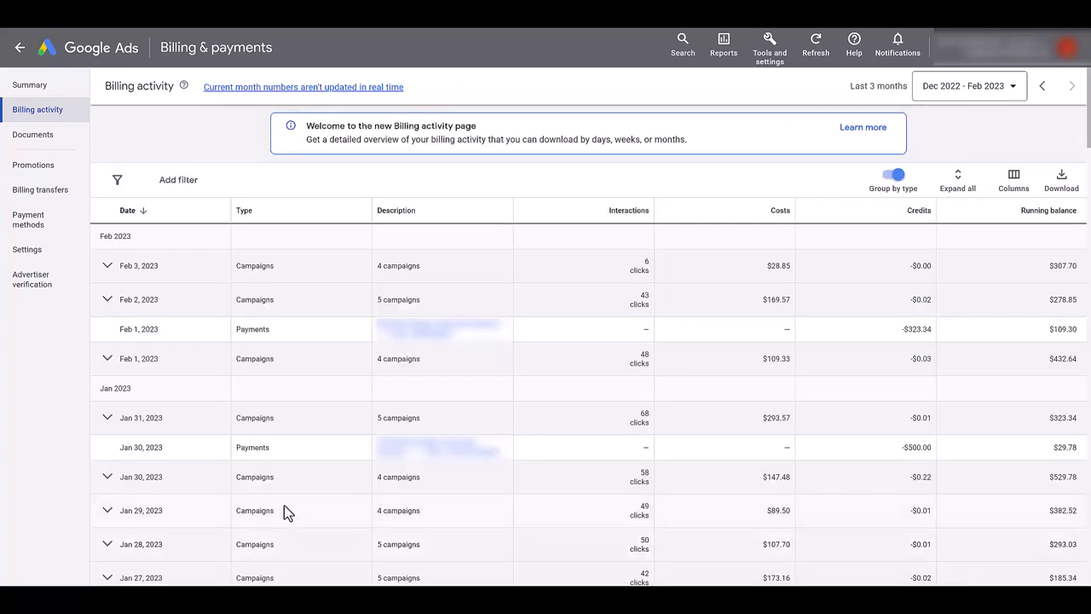
Download the August–December 2022 statements together, then the January 31, 2023 statement as PDF.
left_click(34, 134)
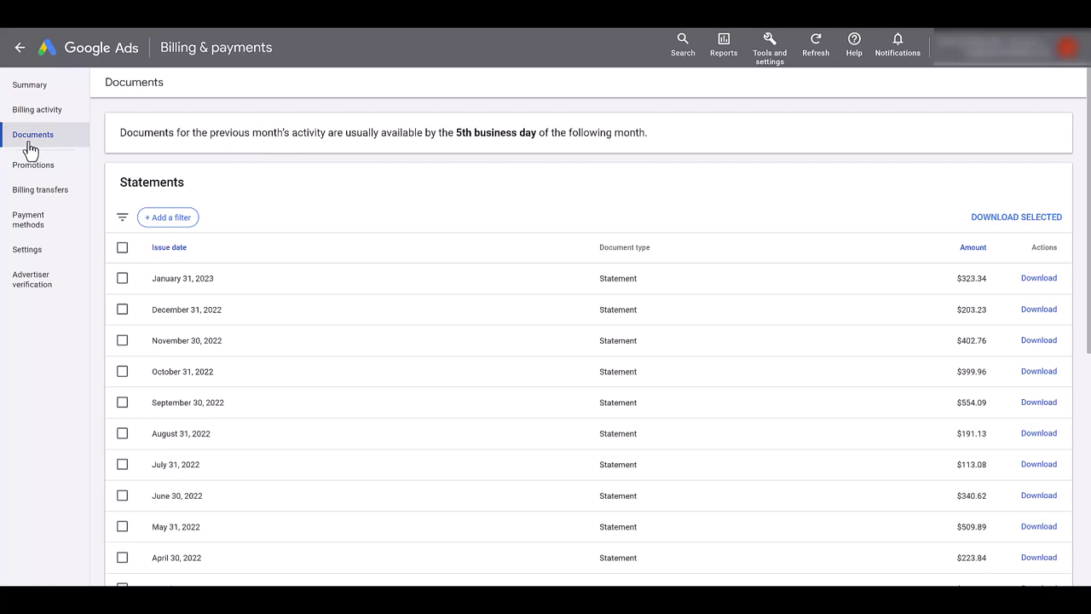
left_click(122, 310)
left_click(122, 341)
left_click(122, 372)
left_click(122, 404)
left_click(125, 435)
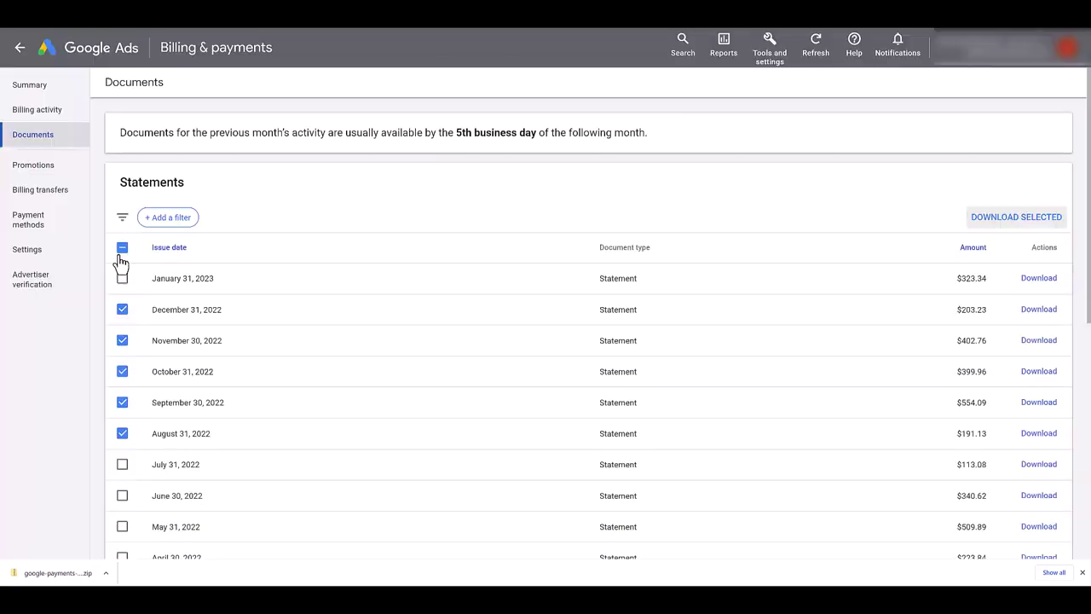
left_click(122, 248)
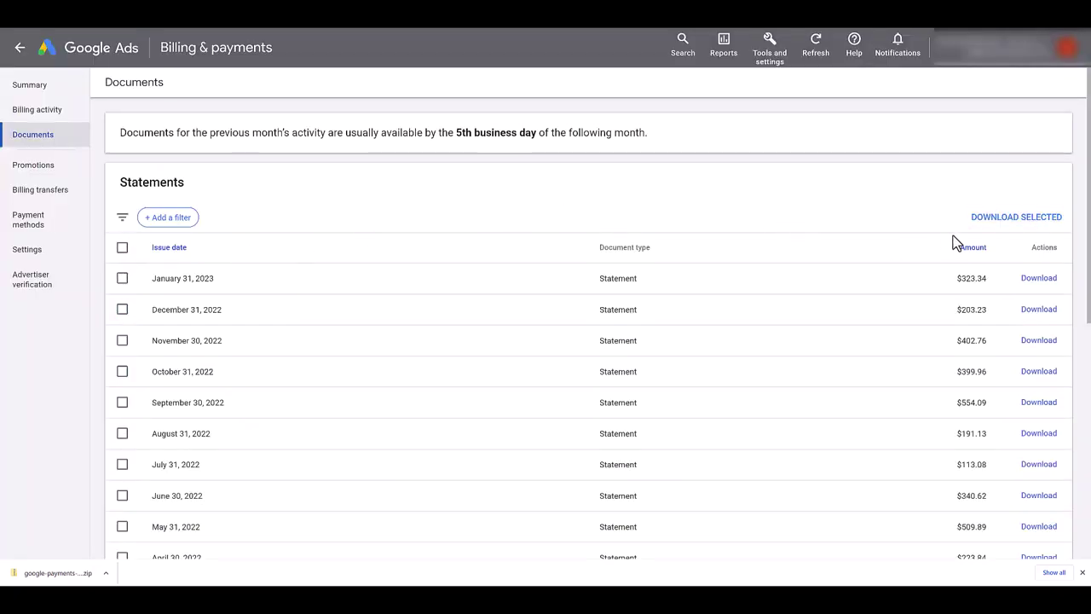
left_click(1040, 279)
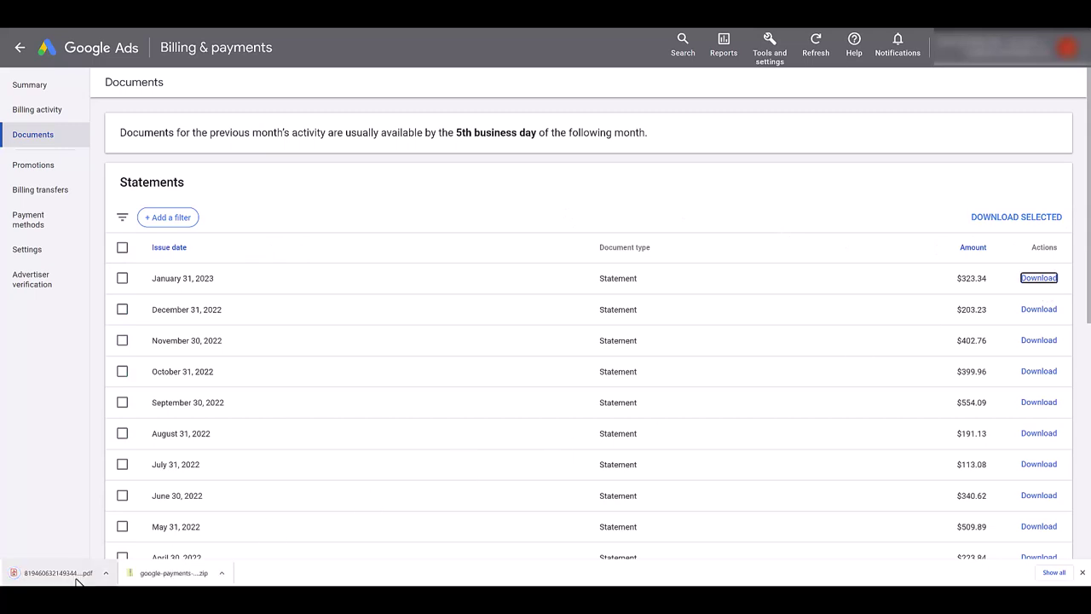
Open the January 2023 statement PDF ($6,823.34 total) and page through to page 3's payments received.
left_click(53, 572)
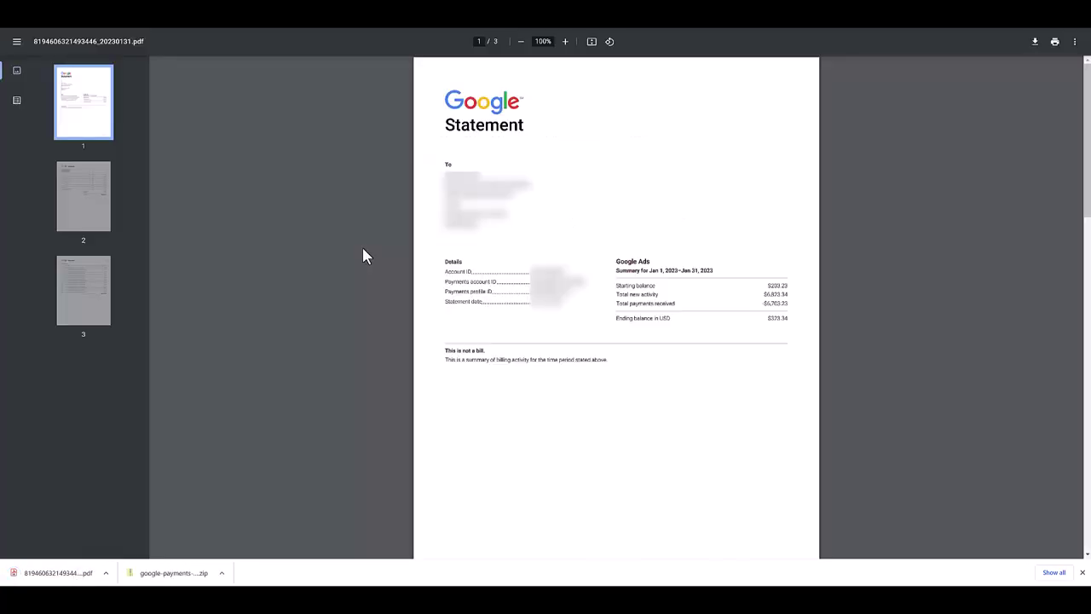
left_click(97, 216)
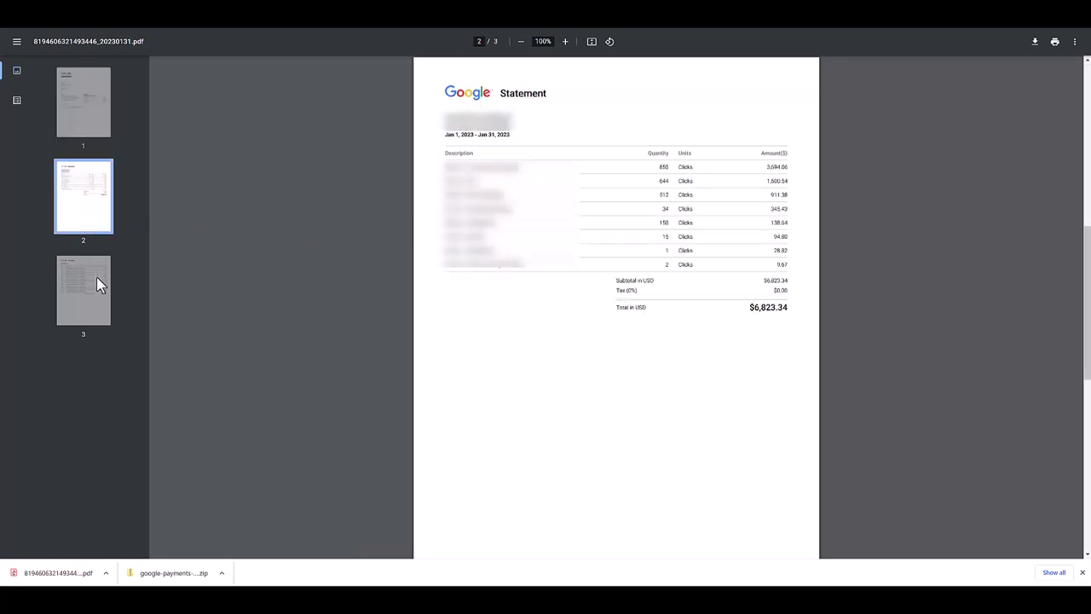
left_click(94, 310)
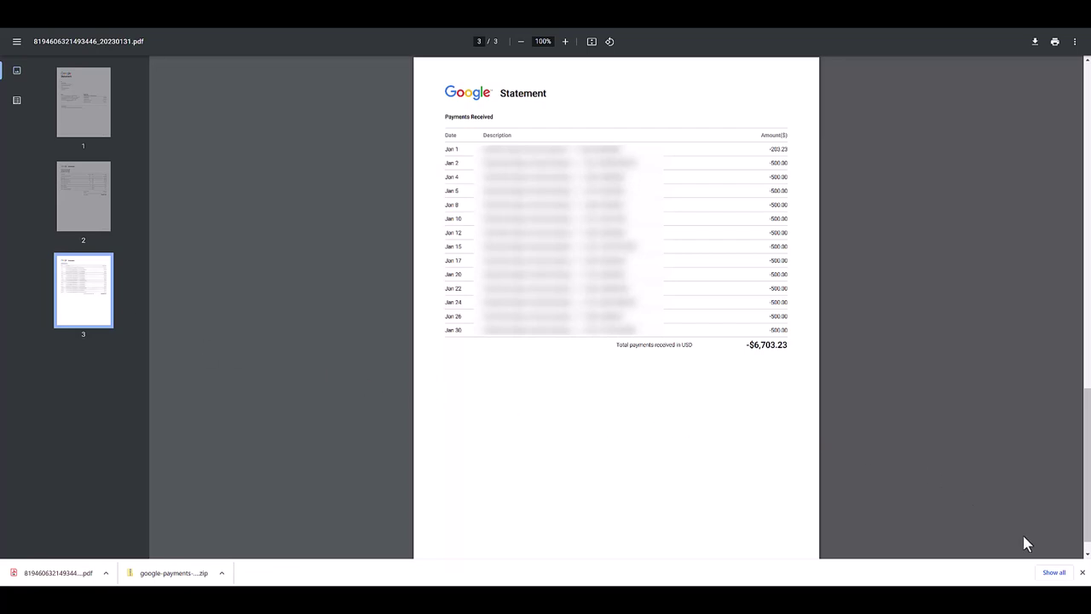
left_click(1083, 572)
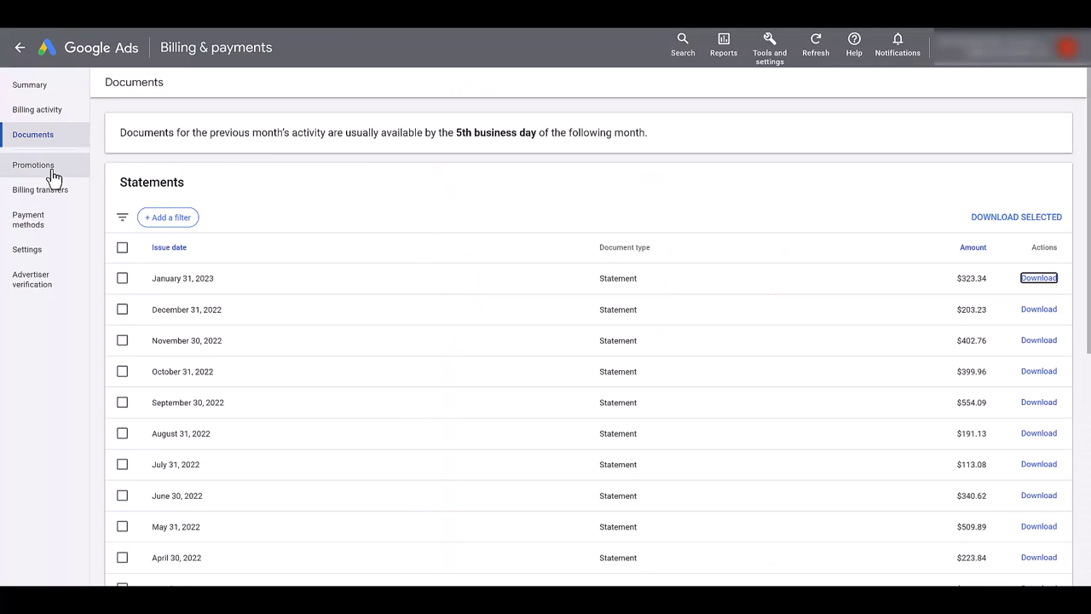
List the expired $300.00 COVID-19 credit and active $100.00 credit, previewing the promo-code form without submitting.
left_click(51, 174)
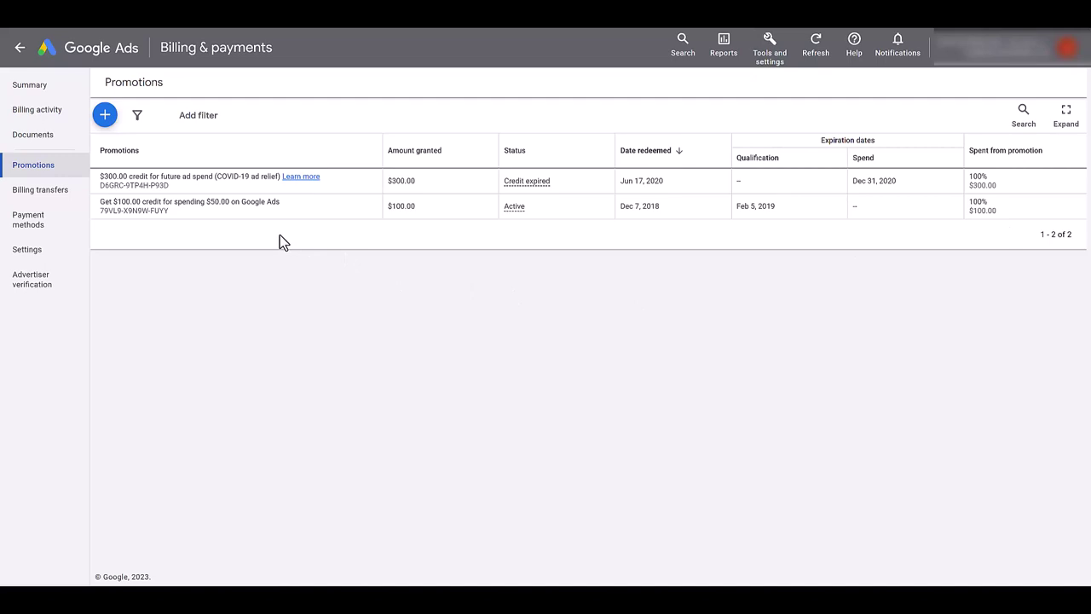
left_click(105, 117)
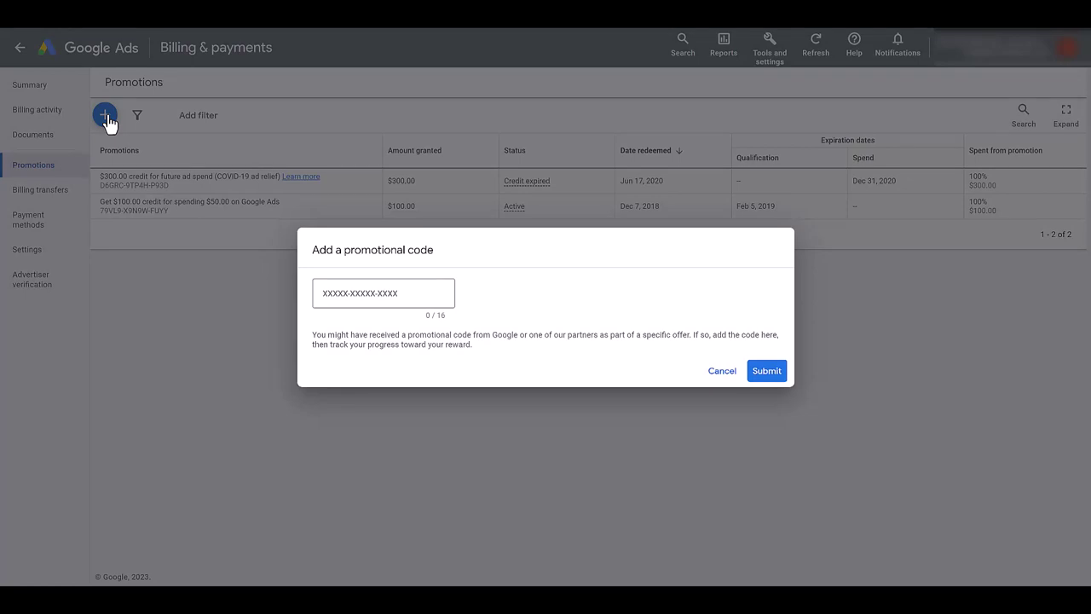
left_click(107, 121)
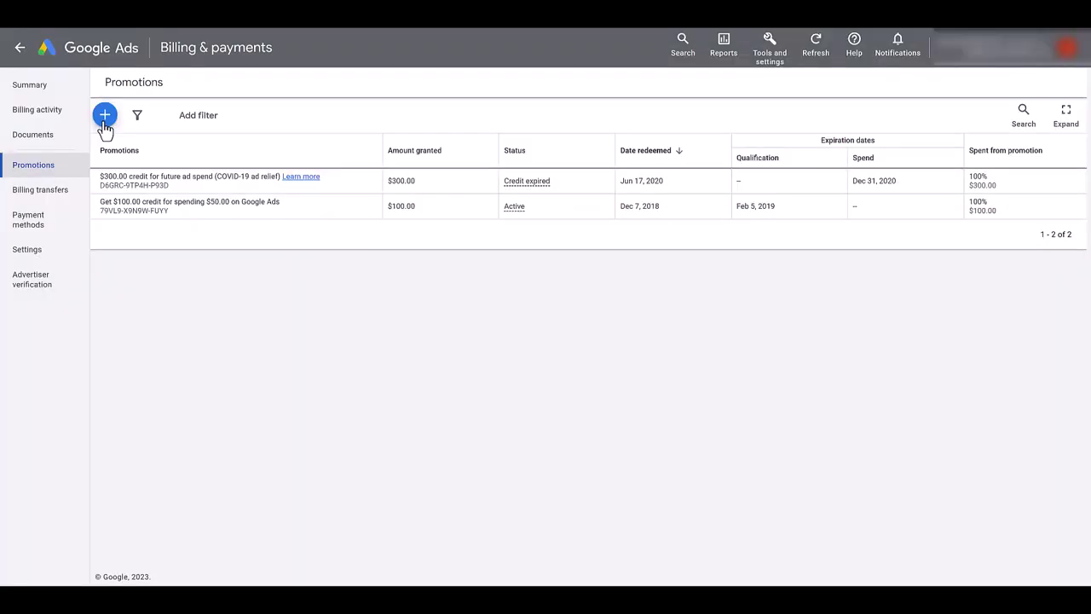
Show the billing transfers record: automatic payments since Dec 07, 2018, no end date.
left_click(51, 193)
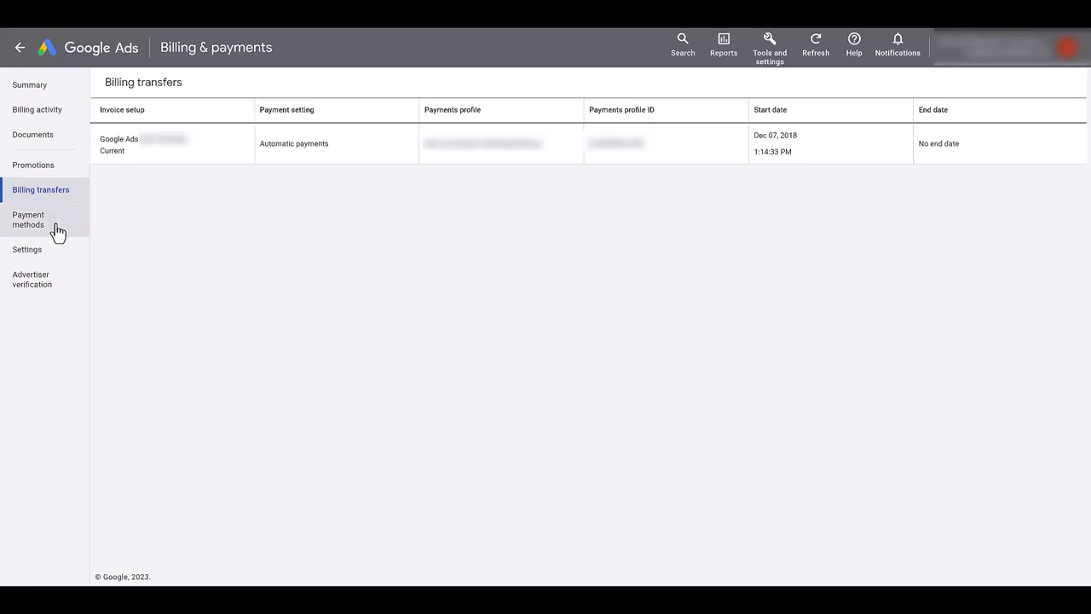
Review the primary, other and expired cards, previewing the backup payment form without adding one.
left_click(56, 228)
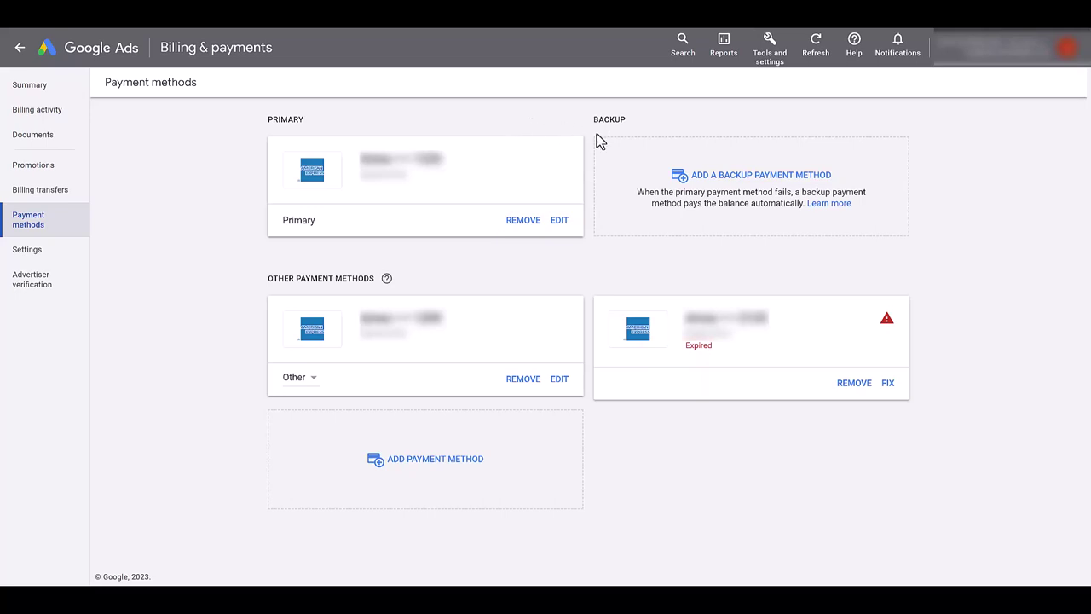
left_click(700, 180)
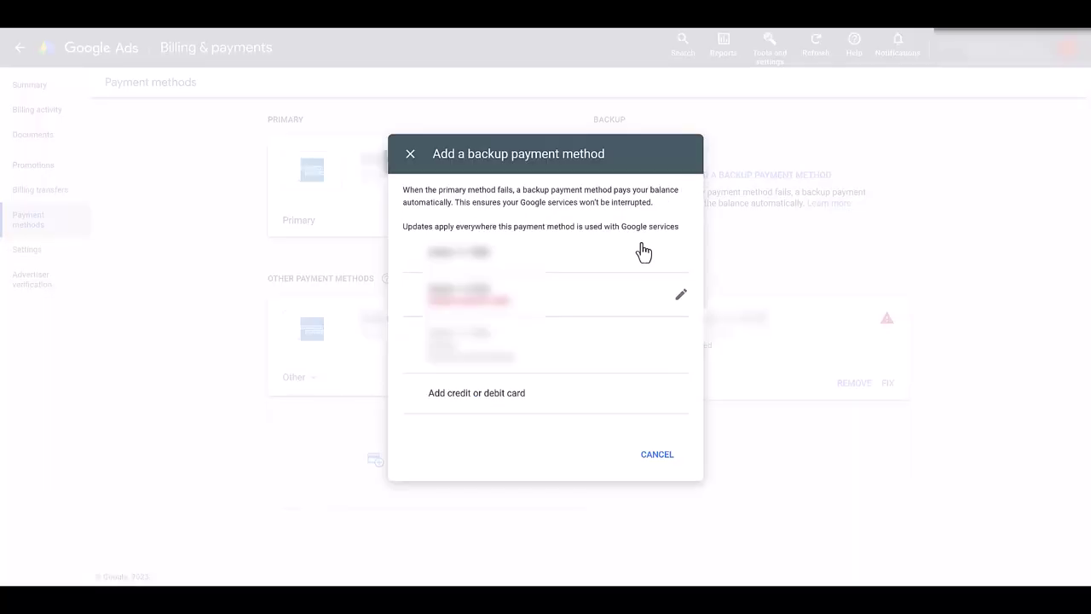
left_click(654, 459)
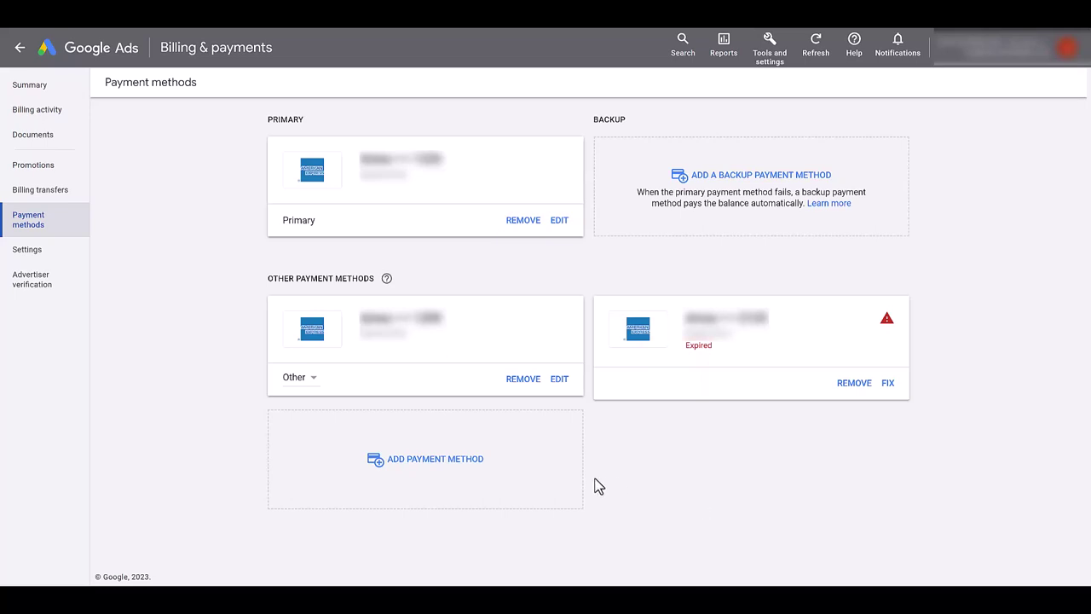
left_click(449, 470)
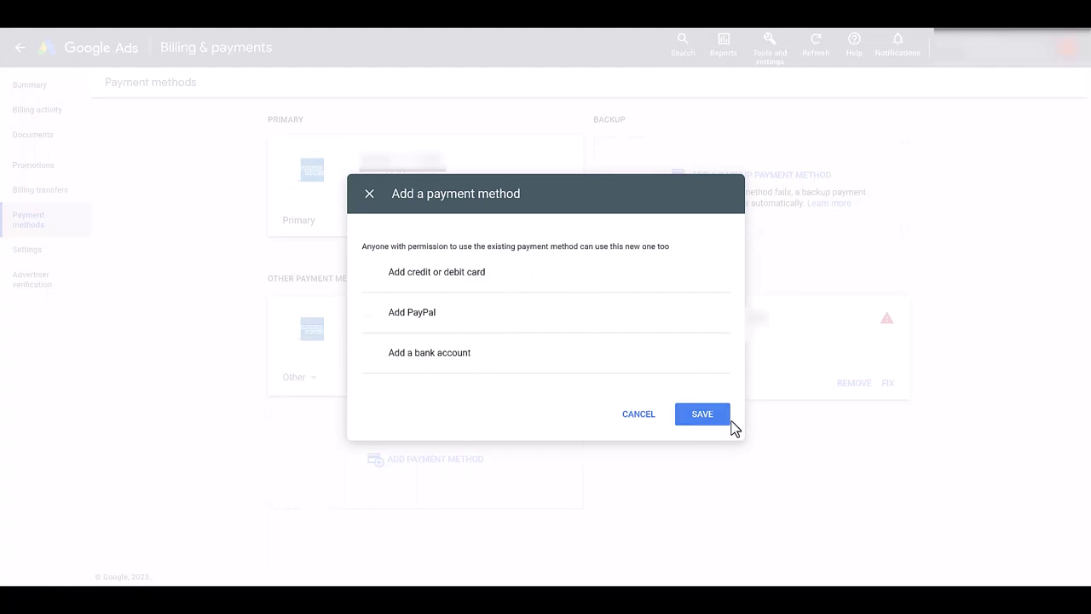
left_click(636, 416)
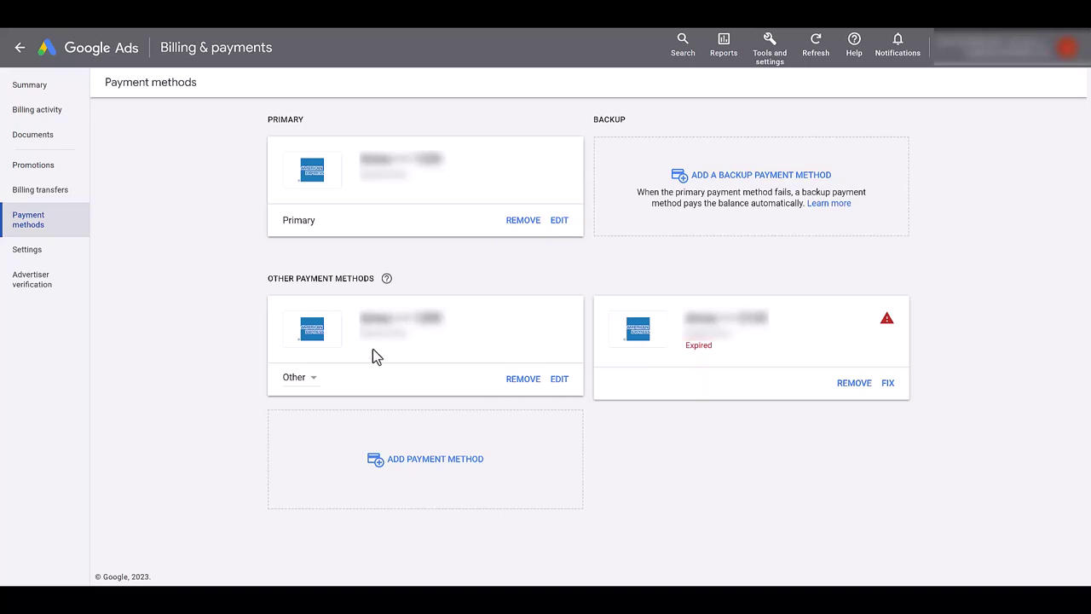
left_click(311, 385)
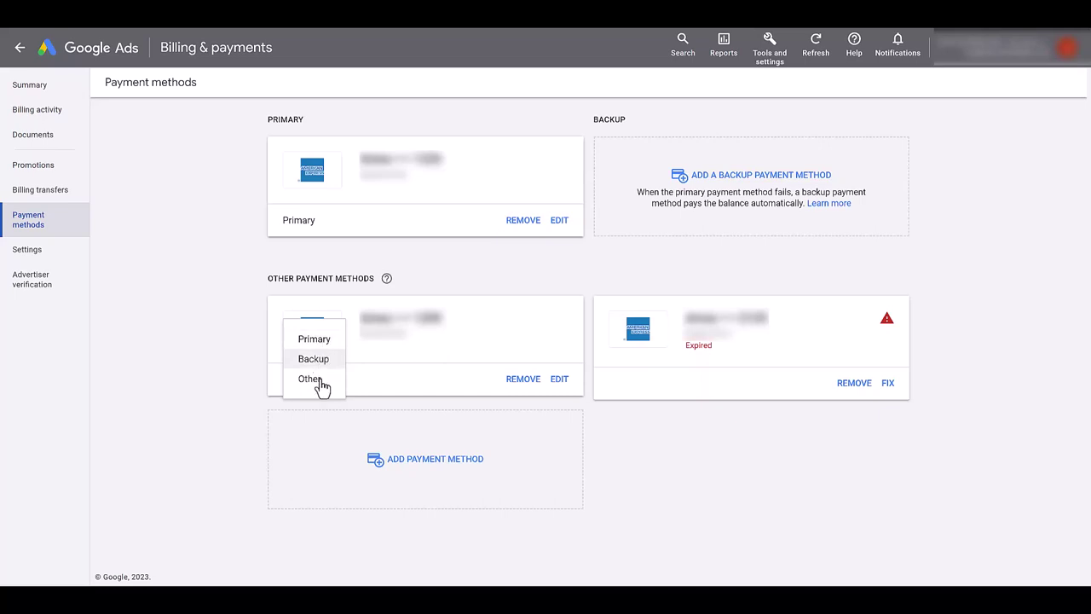
left_click(248, 386)
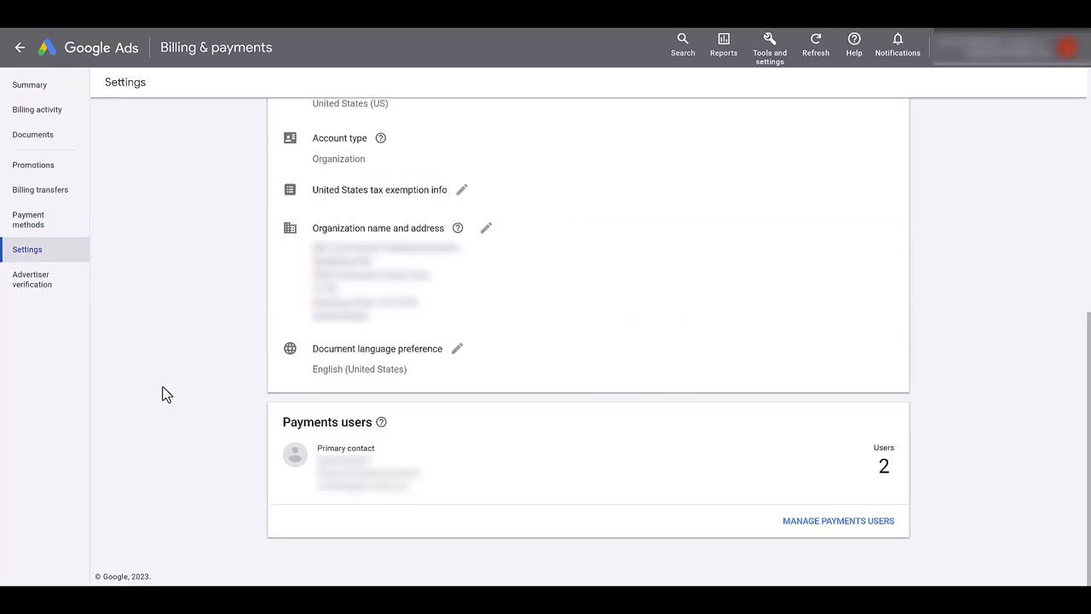
List the two payments users who manage the account's billing.
left_click(840, 521)
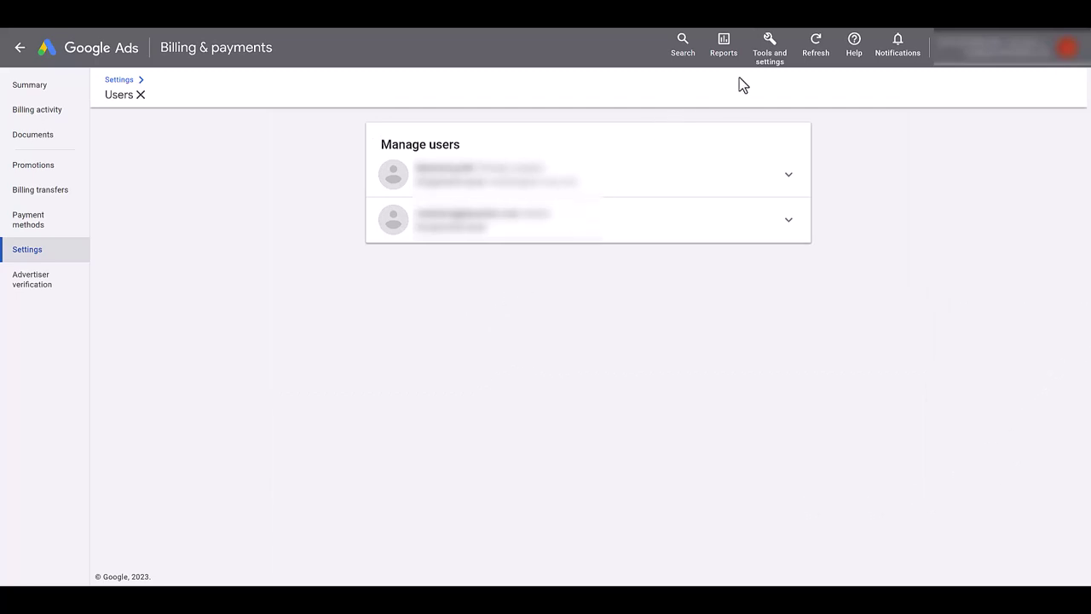
left_click(776, 71)
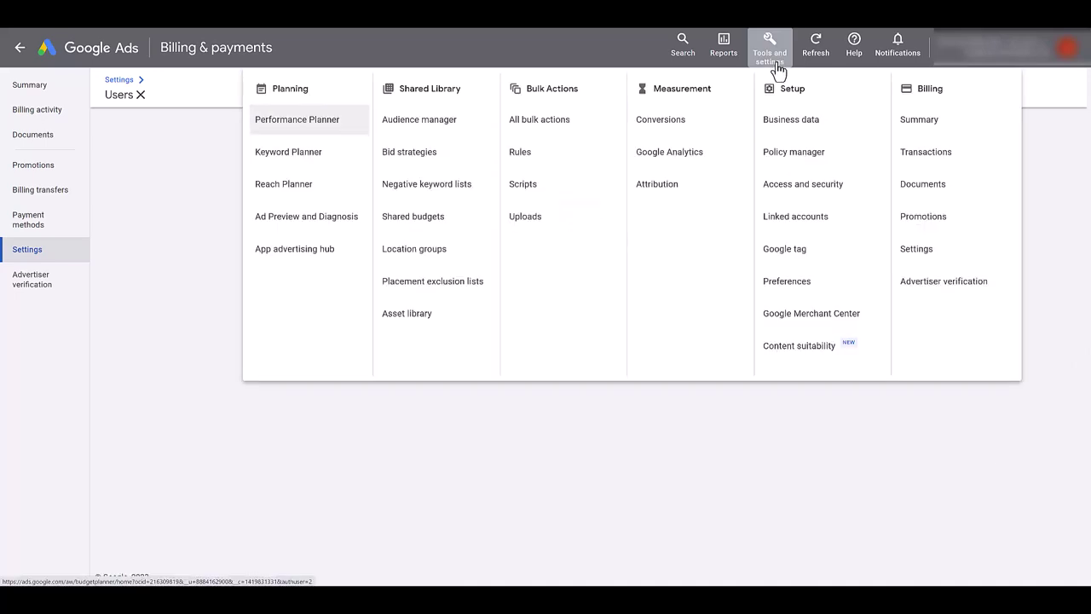
Show the eight Admin users with access, previewing a Billing-level invite and then cancelling it.
left_click(799, 197)
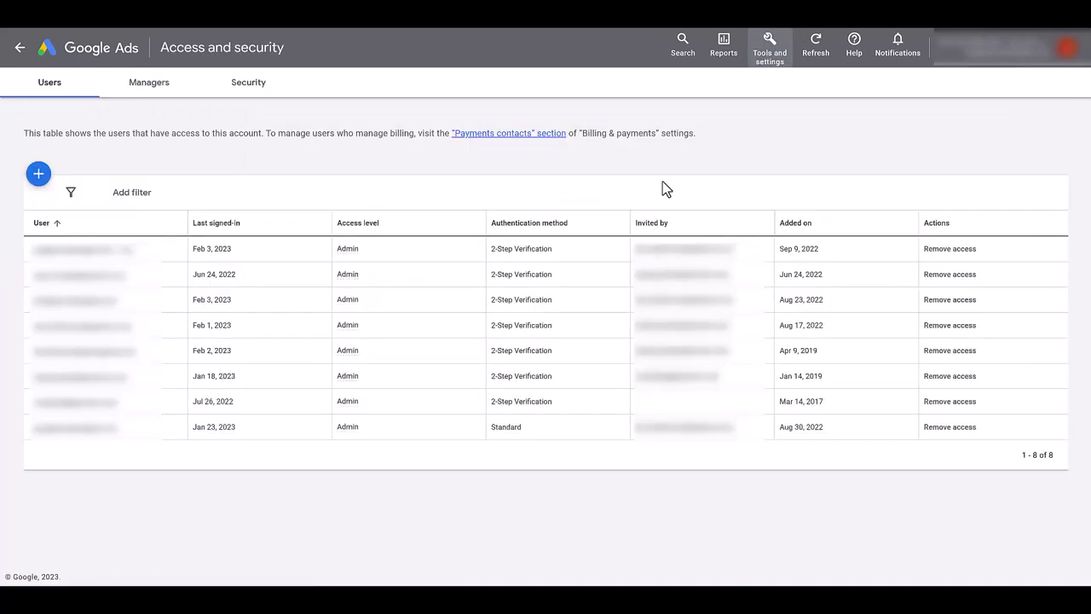
left_click(39, 176)
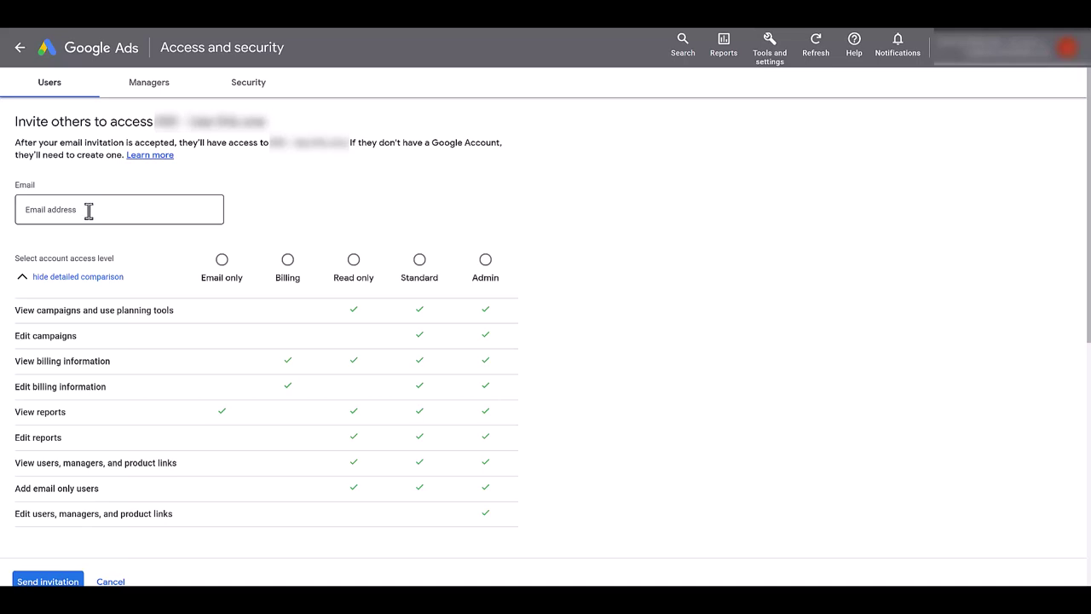
left_click(289, 261)
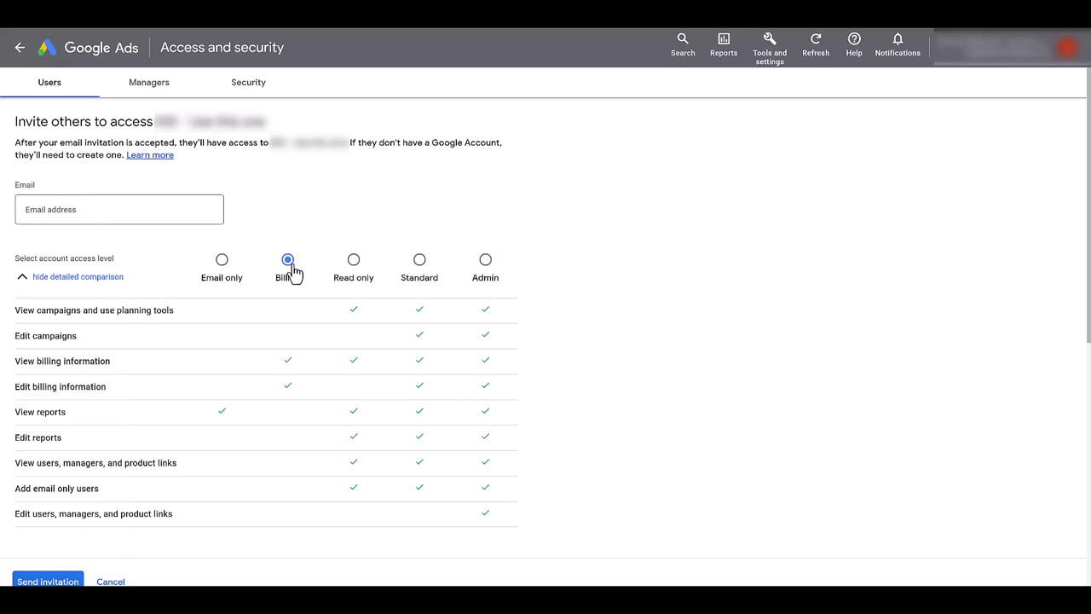
left_click(119, 581)
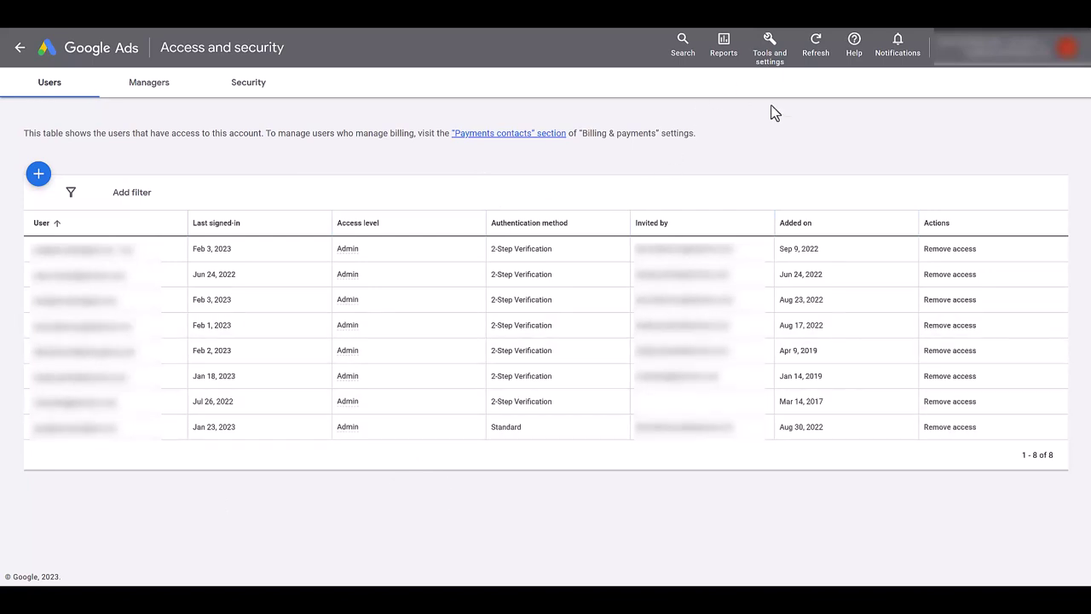
left_click(770, 44)
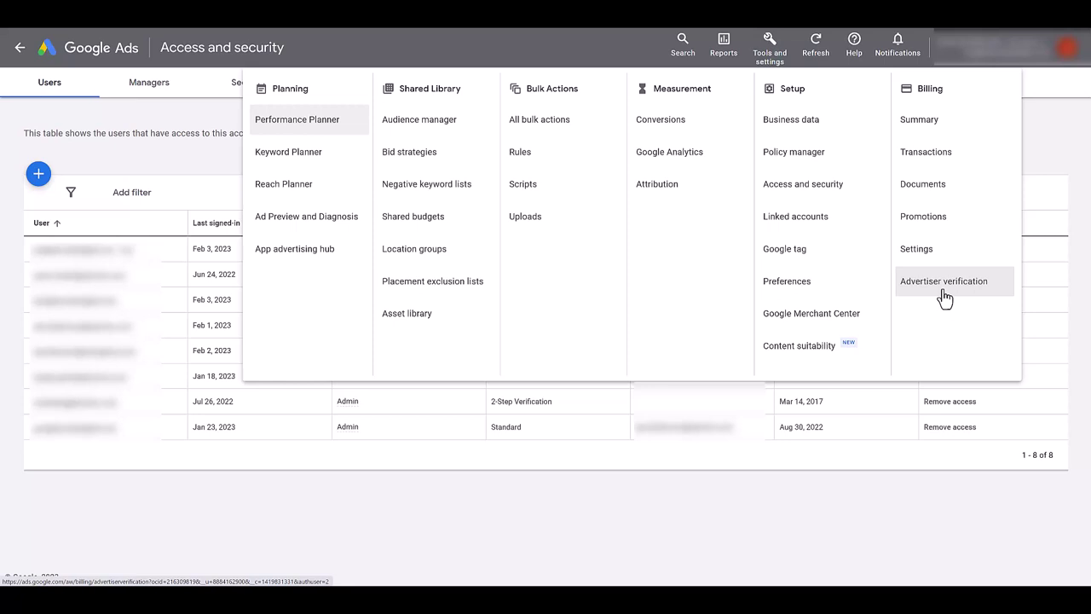
Open Billing > Advertiser verification, which reports no verifications required yet.
left_click(945, 296)
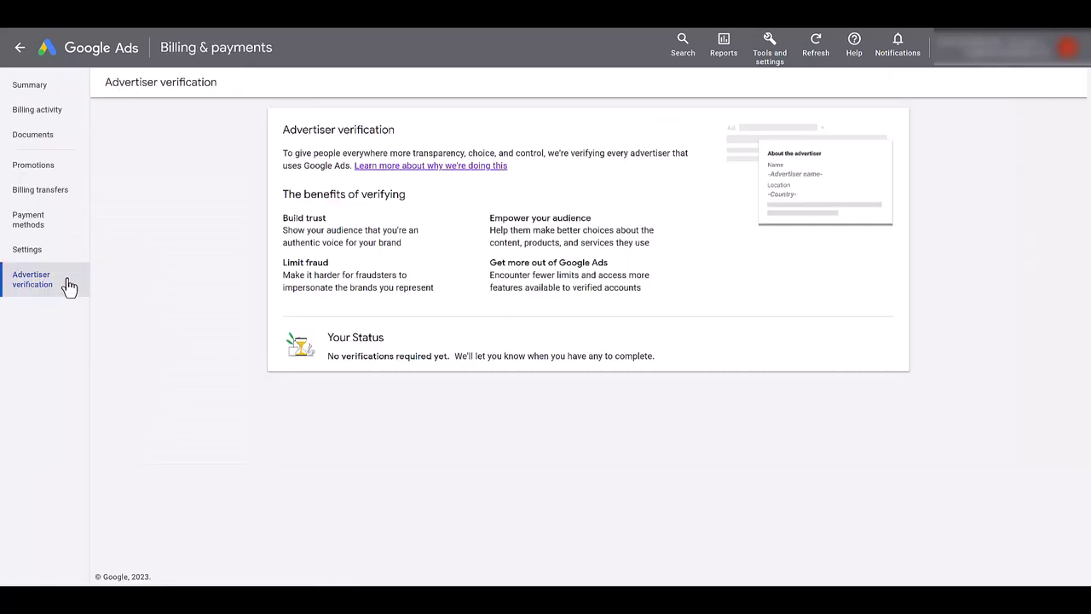